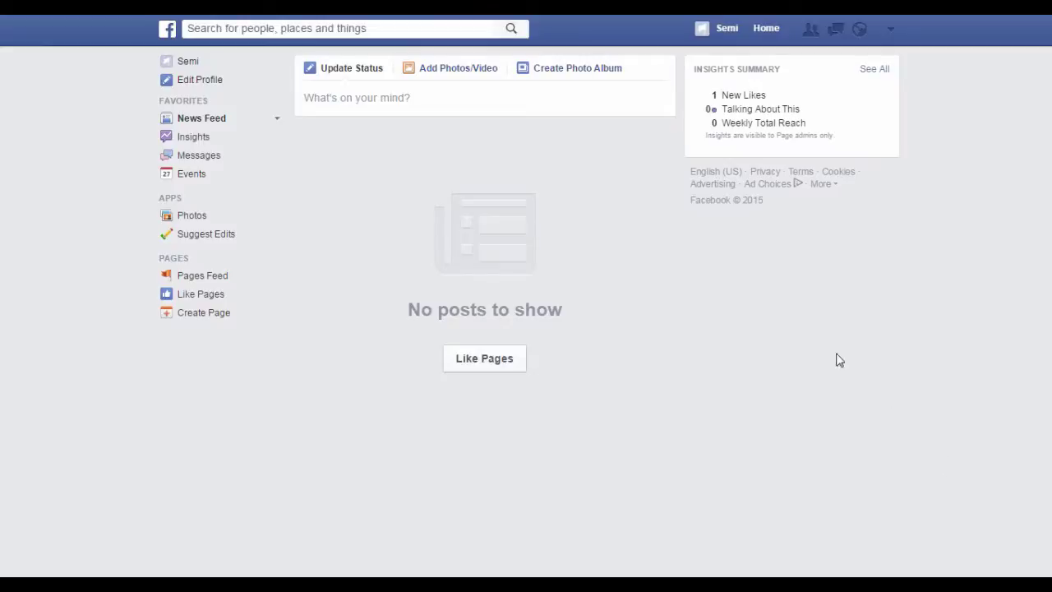
Step: Start creating a new ad campaign with the objective "Send people to your website"
{"action": "left_click", "coordinate": [890, 33]}
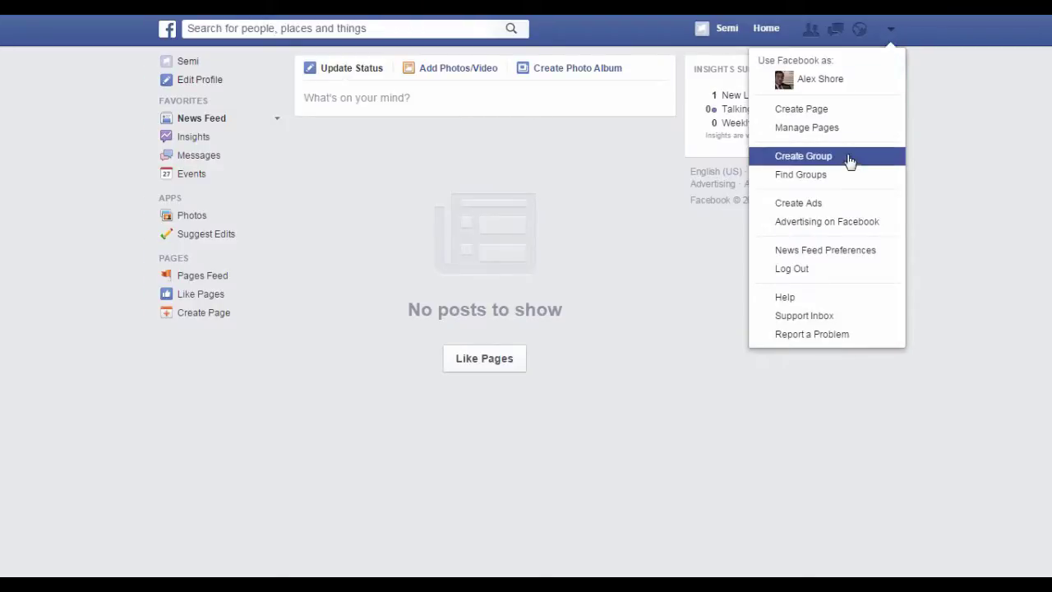
{"action": "left_click", "coordinate": [822, 210]}
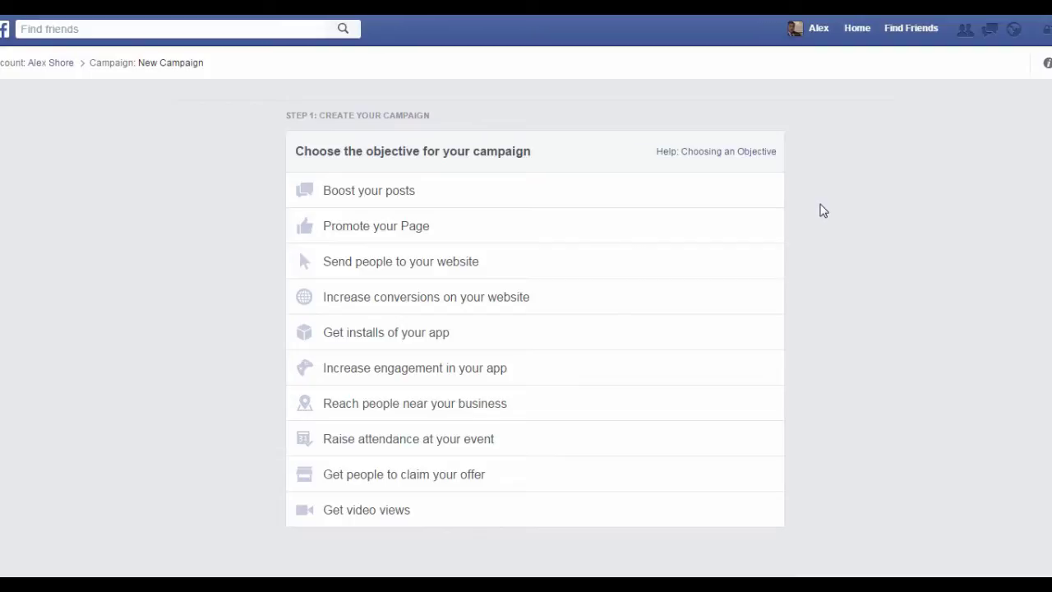
{"action": "mouse_move", "coordinate": [767, 270]}
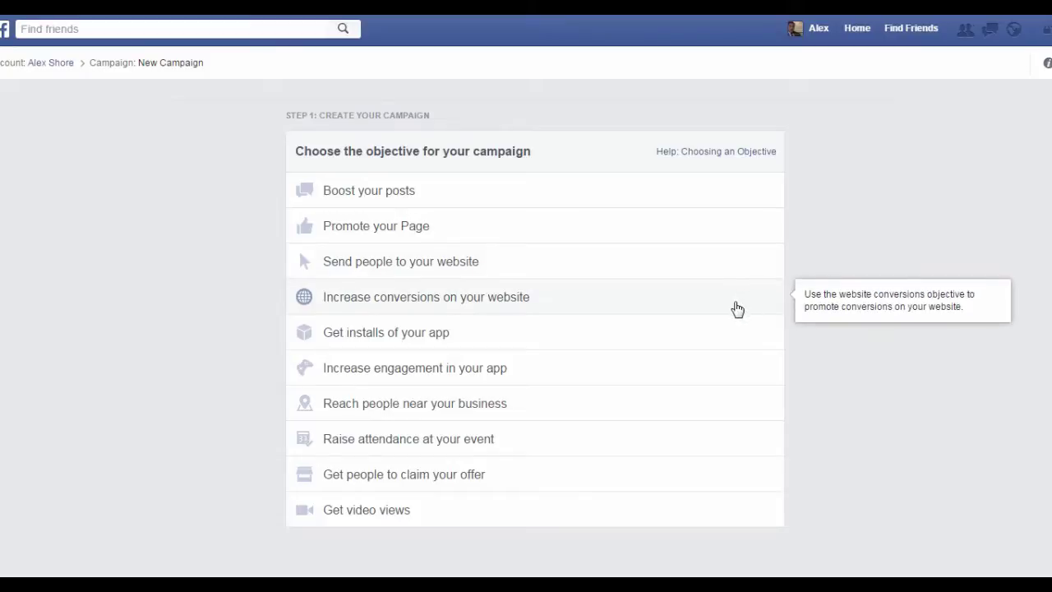
{"action": "left_click", "coordinate": [532, 271]}
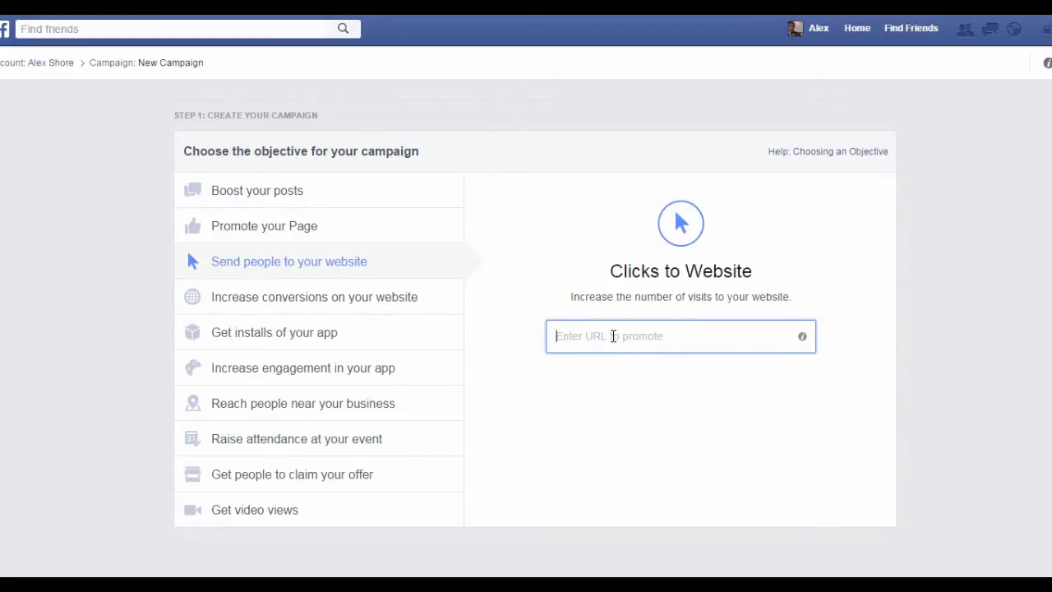
Step: Set the URL to promote to t33shirtprofits.com and continue the campaign setup without choosing a pixel
{"action": "type", "text": "t33"}
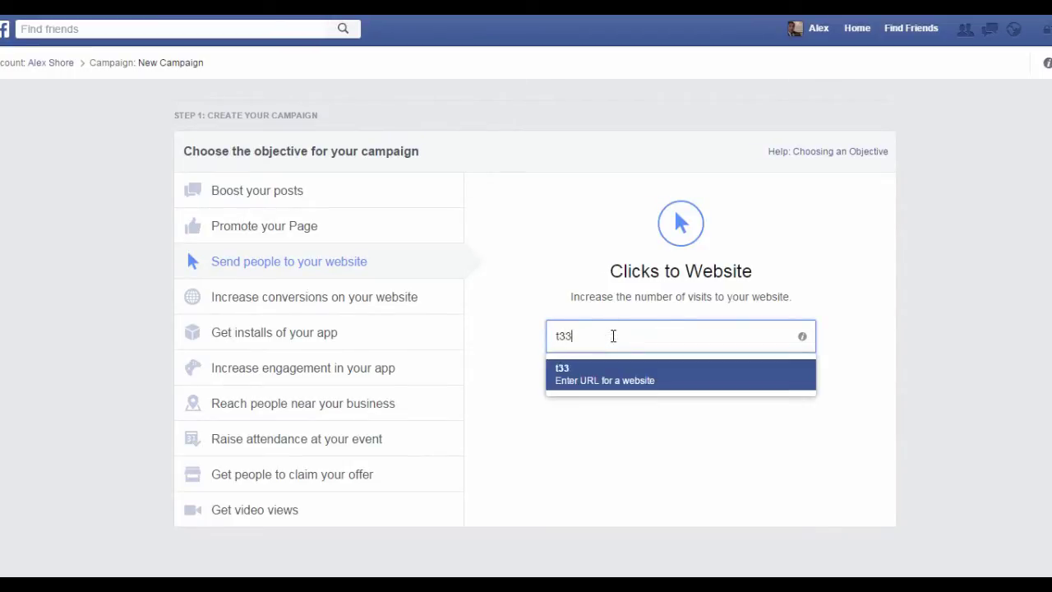
{"action": "type", "text": "shirtprofits.com"}
{"action": "left_click", "coordinate": [691, 379]}
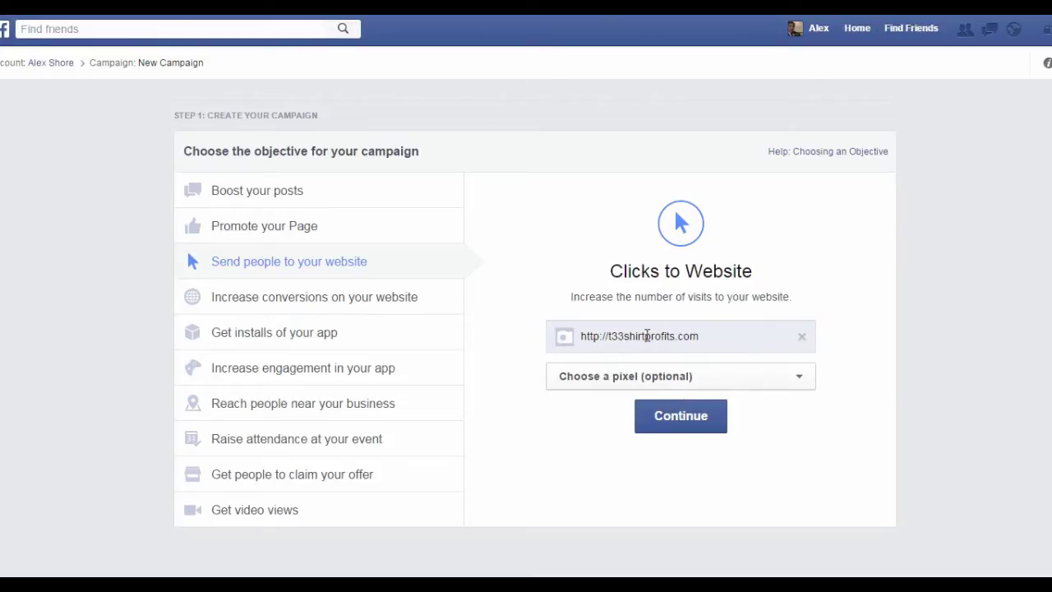
{"action": "left_click", "coordinate": [705, 382]}
{"action": "left_click", "coordinate": [705, 382]}
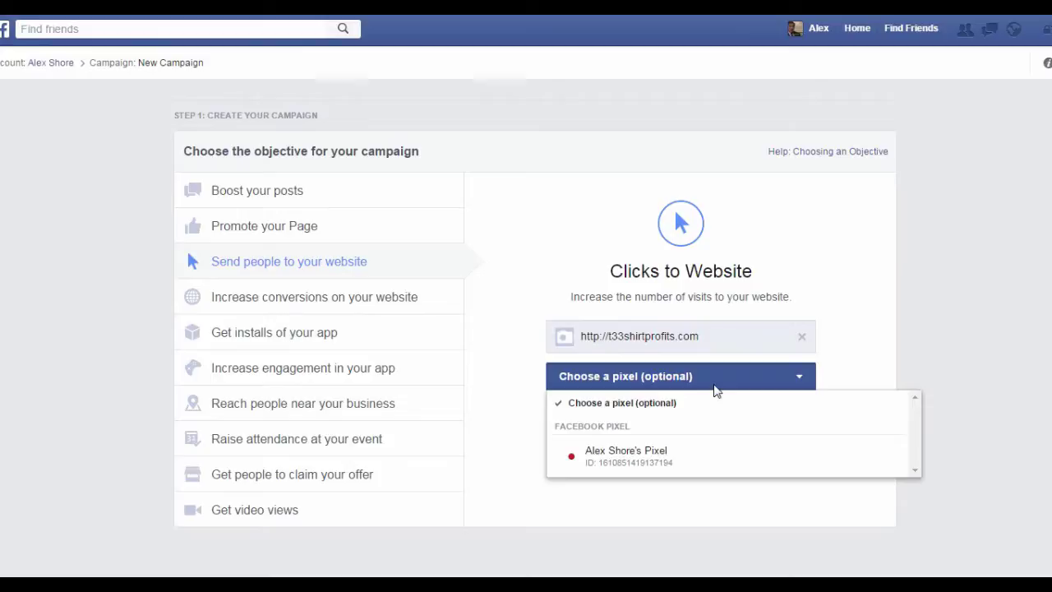
{"action": "left_click", "coordinate": [795, 379]}
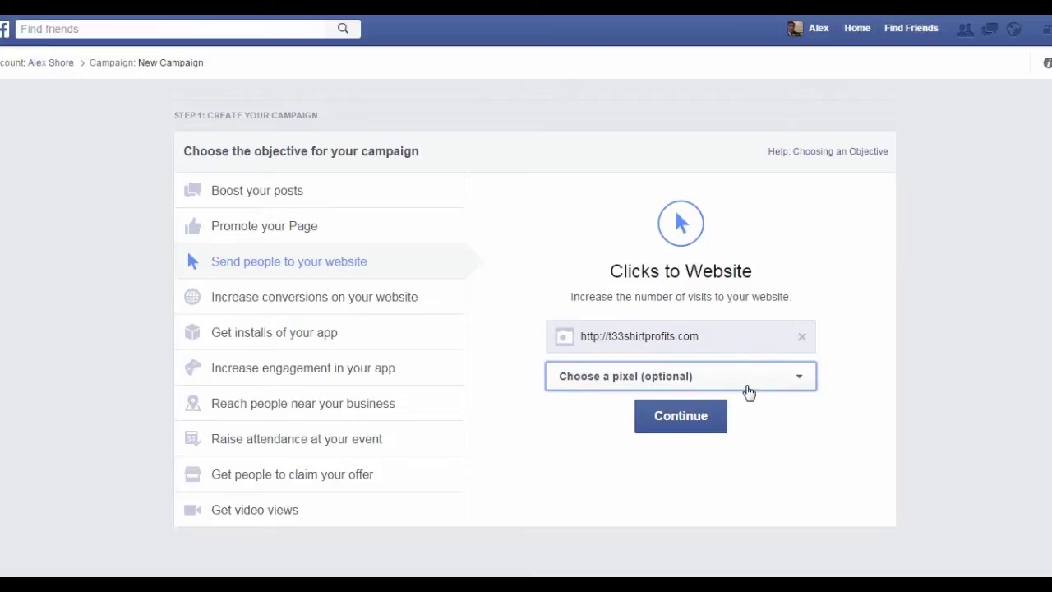
{"action": "left_click", "coordinate": [704, 417]}
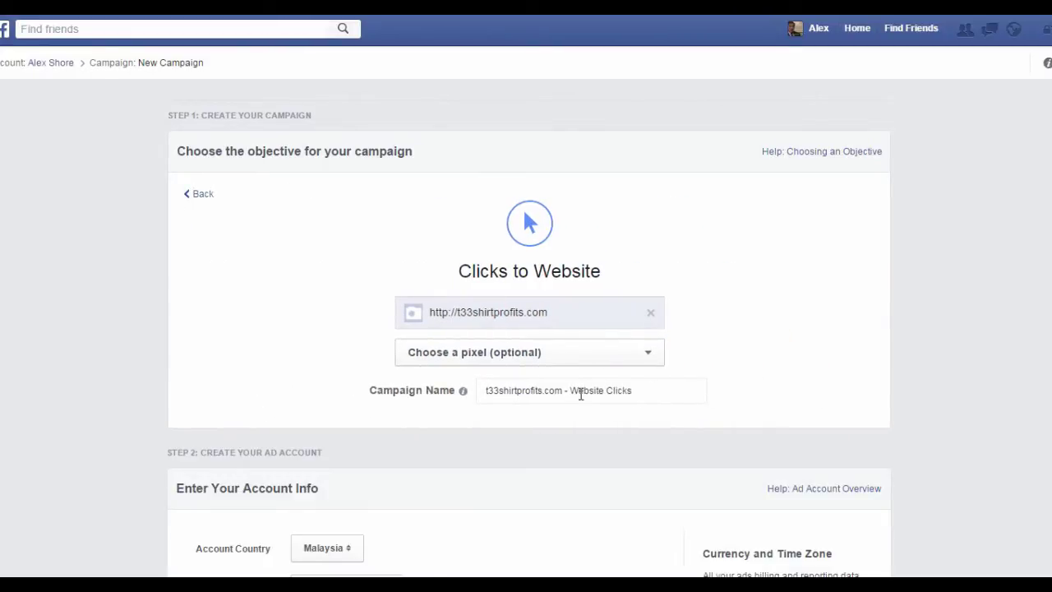
Step: Set the ad account's country to United States
{"action": "scroll", "coordinate": [581, 399], "scroll_direction": "down", "scroll_amount": 1}
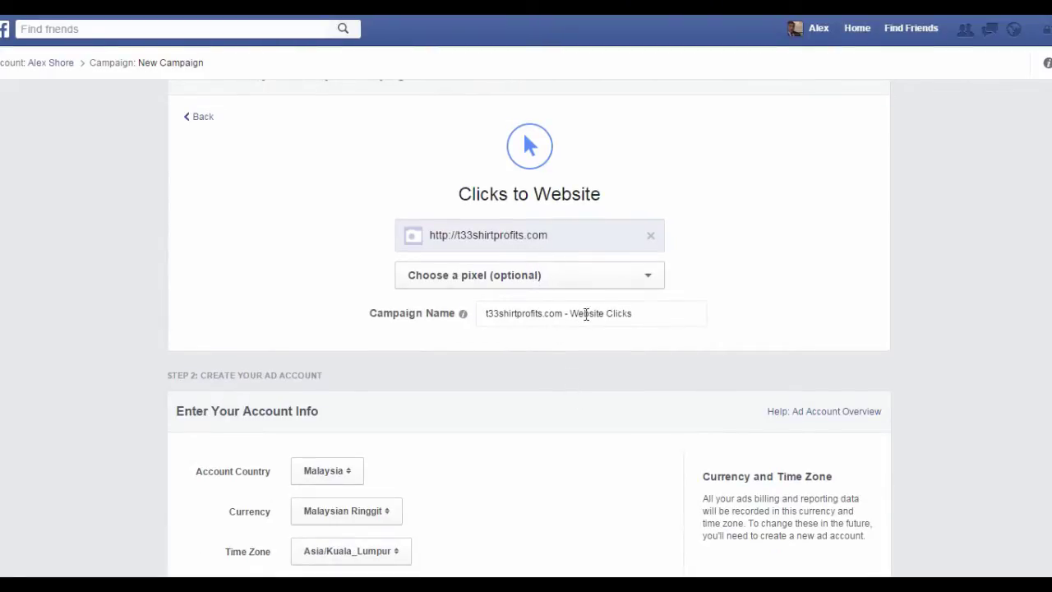
{"action": "scroll", "coordinate": [534, 311], "scroll_direction": "down", "scroll_amount": 1}
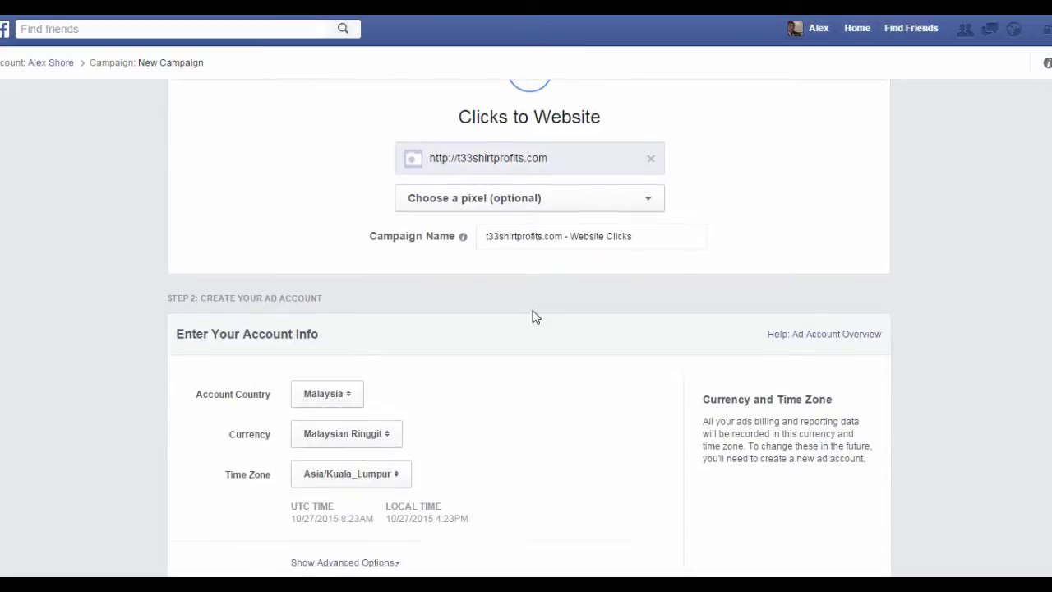
{"action": "scroll", "coordinate": [531, 318], "scroll_direction": "down", "scroll_amount": 1}
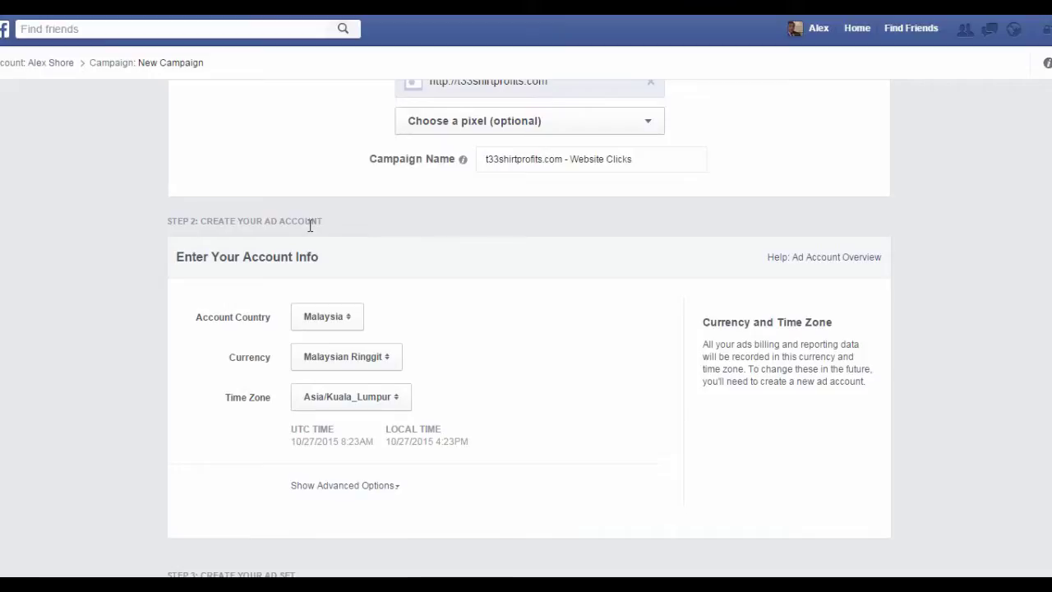
{"action": "left_click", "coordinate": [359, 325]}
{"action": "scroll", "coordinate": [359, 331], "scroll_direction": "down", "scroll_amount": 20}
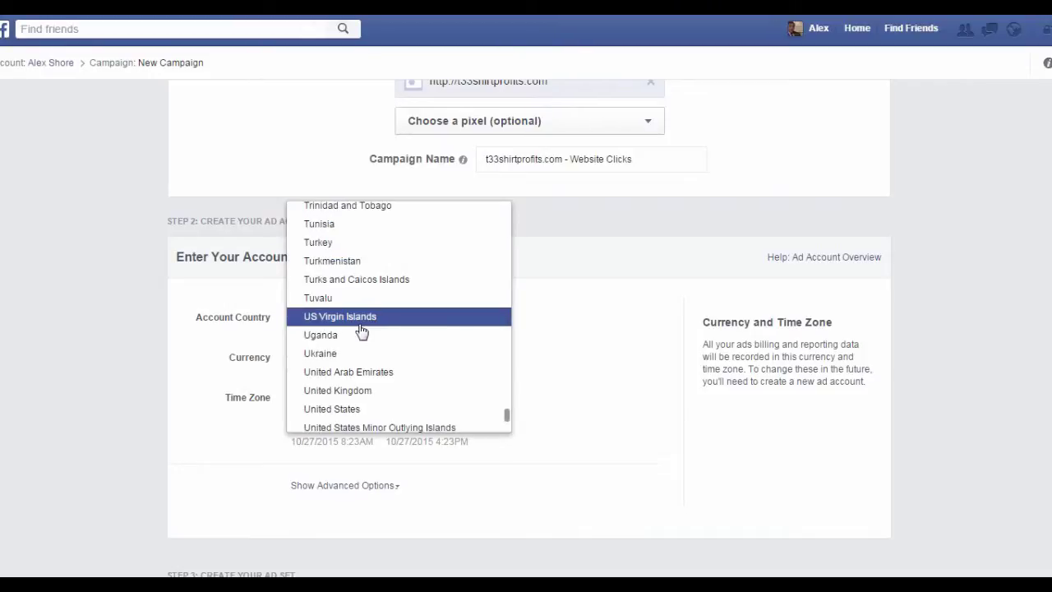
{"action": "left_click", "coordinate": [362, 408]}
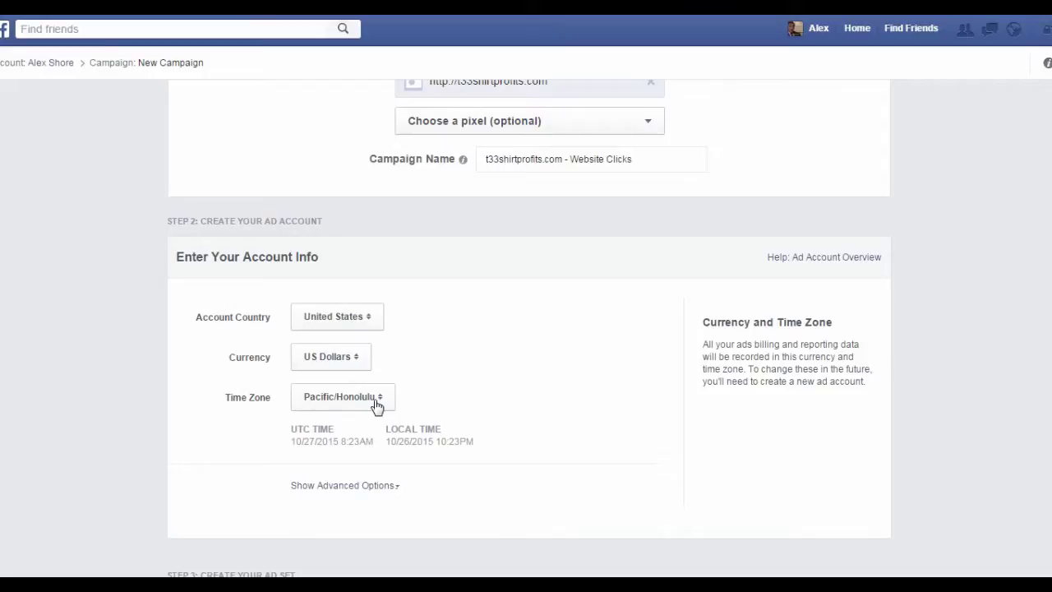
Step: Check the ad account name in the advanced account options and collapse these options again
{"action": "scroll", "coordinate": [466, 397], "scroll_direction": "down", "scroll_amount": 1}
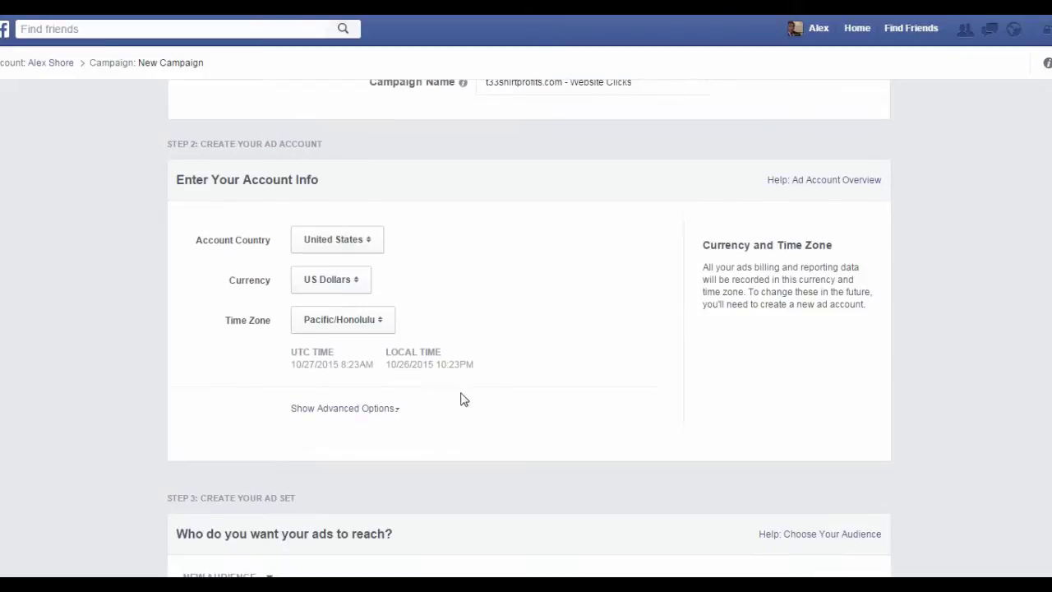
{"action": "left_click", "coordinate": [364, 411]}
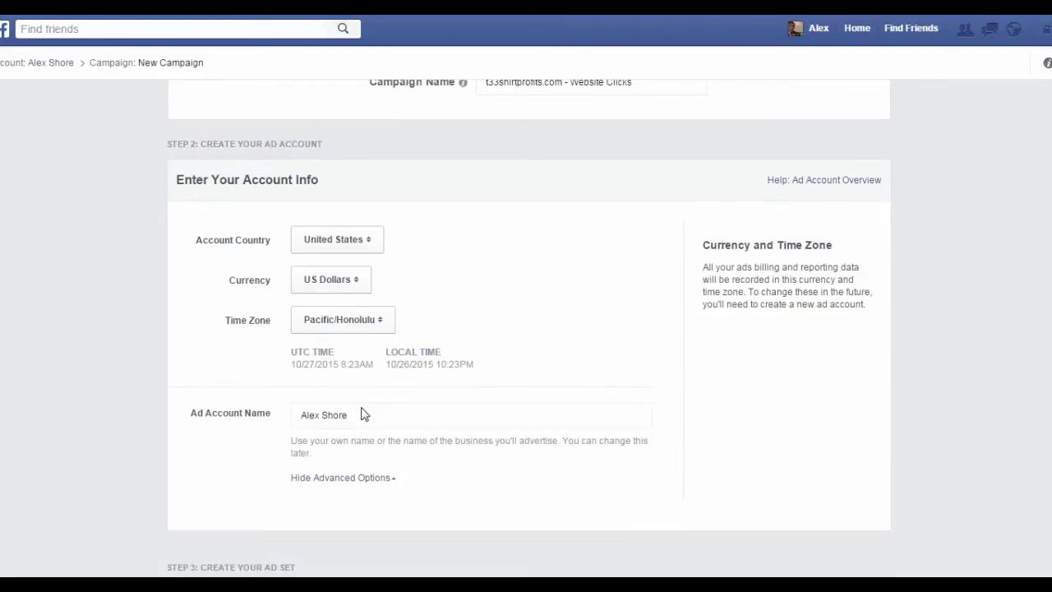
{"action": "scroll", "coordinate": [446, 413], "scroll_direction": "down", "scroll_amount": 2}
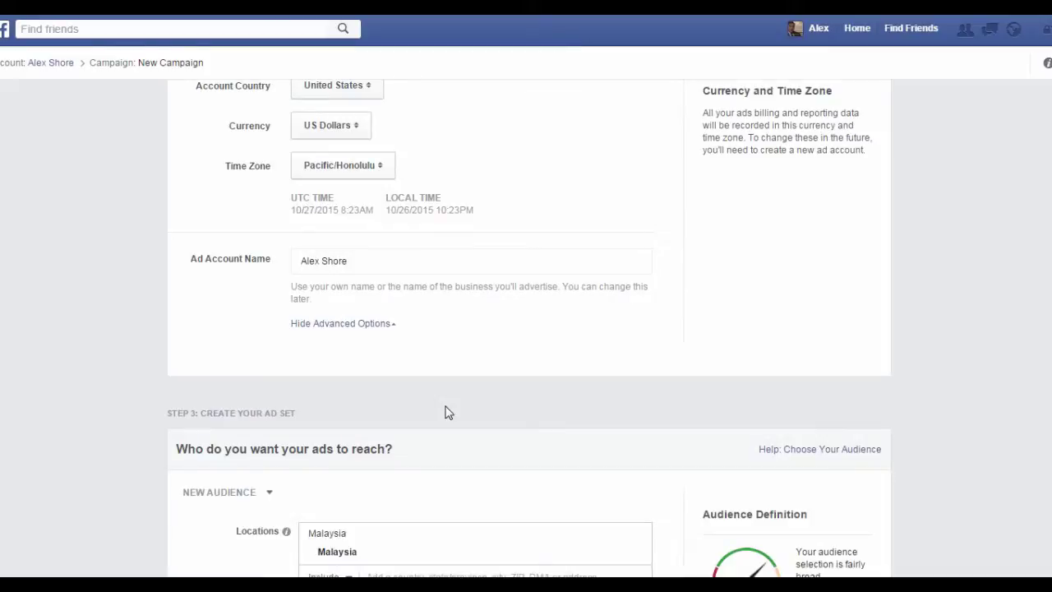
{"action": "left_click", "coordinate": [358, 257]}
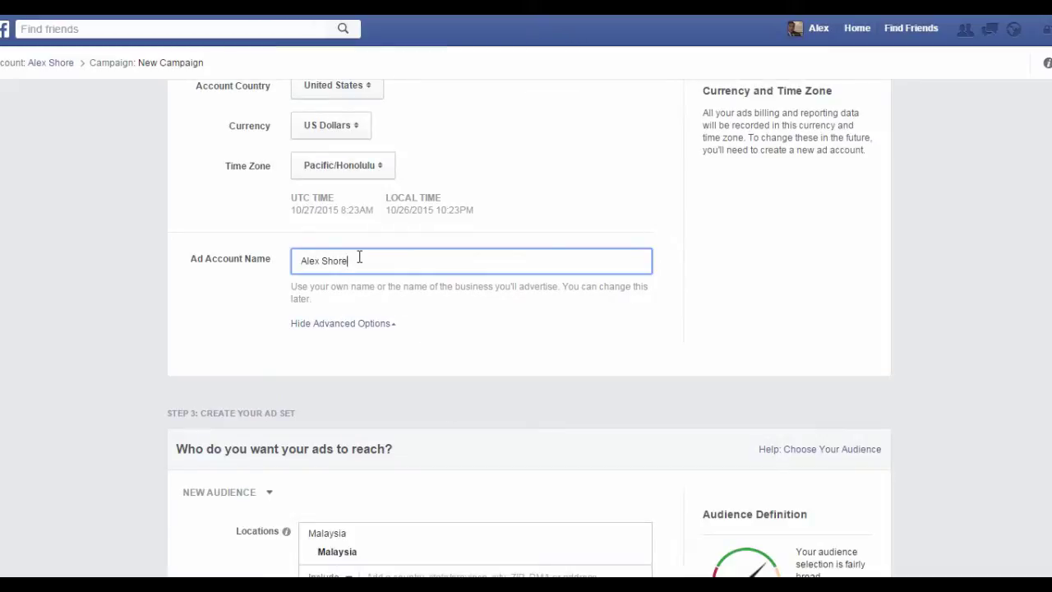
{"action": "left_click", "coordinate": [391, 325]}
Step: Replace Malaysia with the country United States as the audience location, keeping the targeting at "Everyone in this location"
{"action": "scroll", "coordinate": [433, 259], "scroll_direction": "down", "scroll_amount": 3}
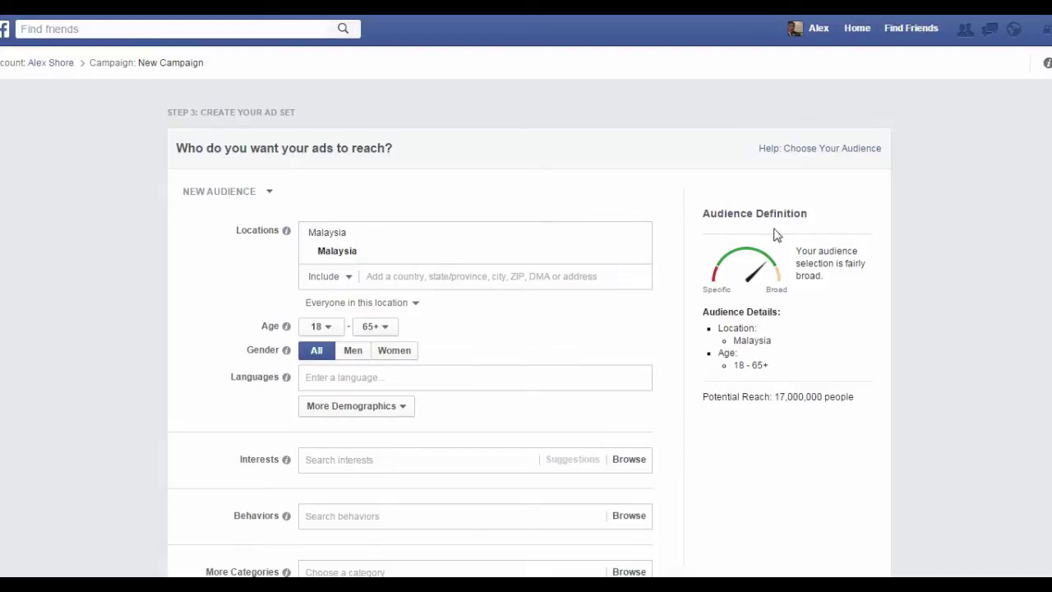
{"action": "left_click", "coordinate": [638, 237]}
{"action": "left_click", "coordinate": [434, 234]}
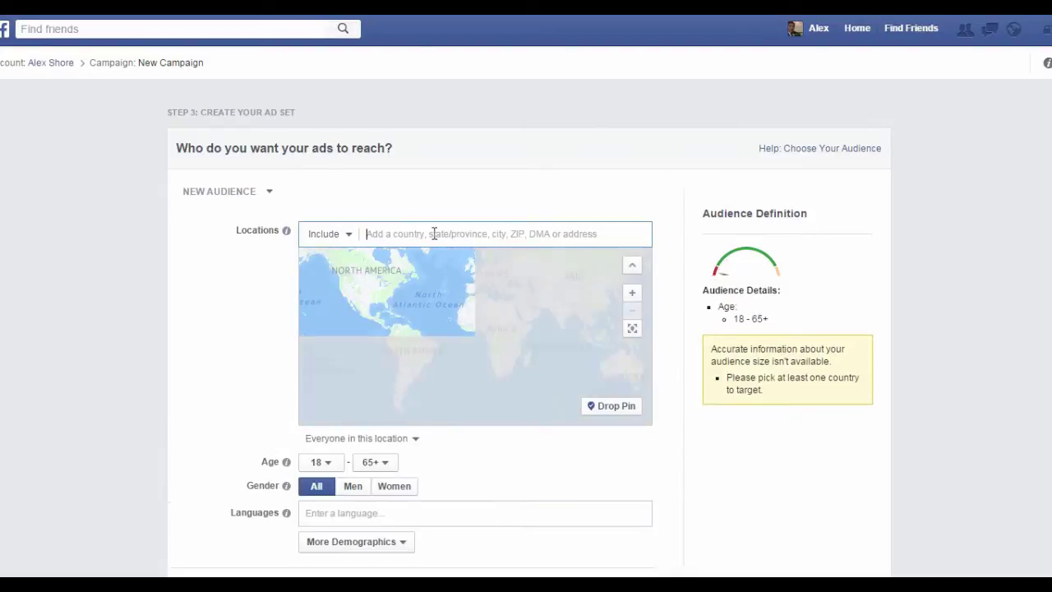
{"action": "left_click", "coordinate": [334, 238]}
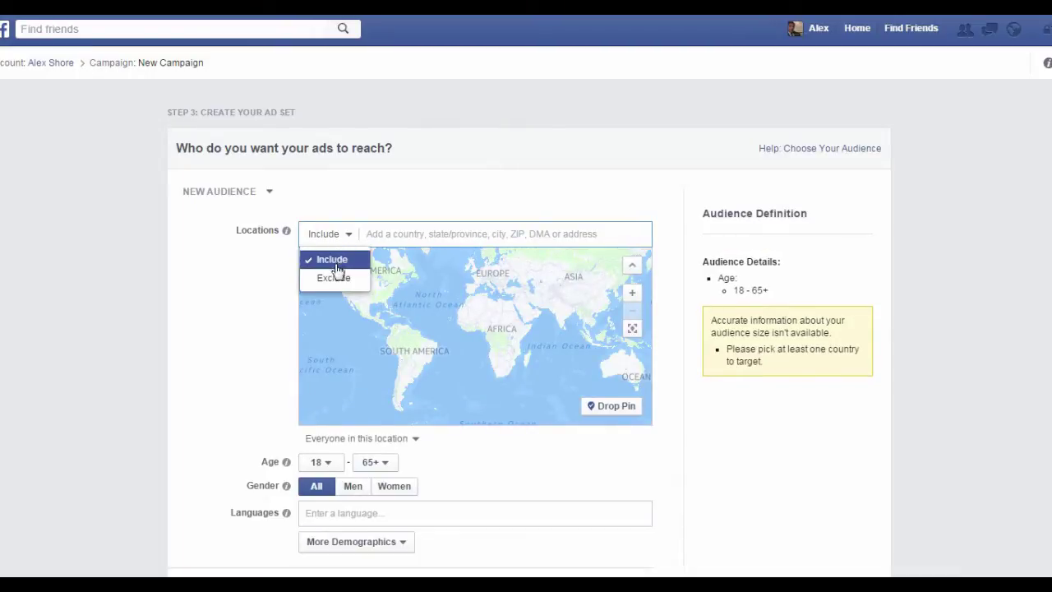
{"action": "left_click", "coordinate": [388, 233]}
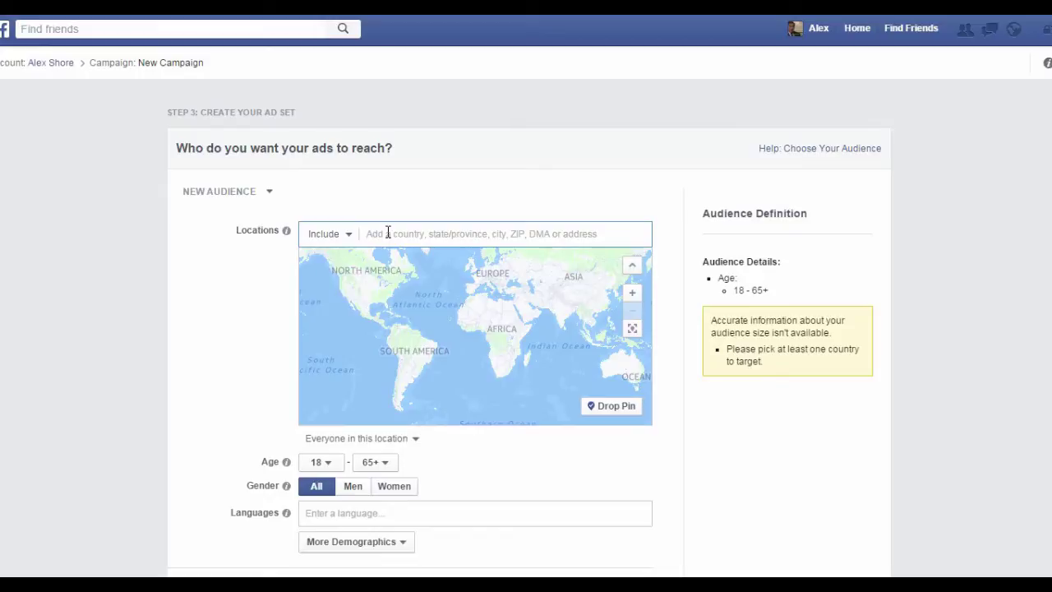
{"action": "type", "text": "united"}
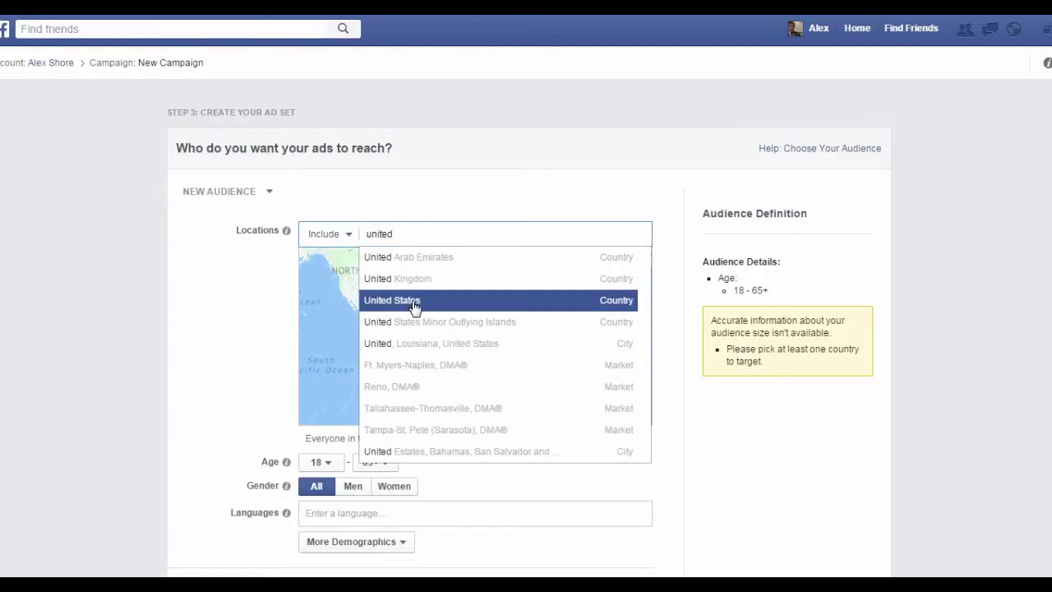
{"action": "left_click", "coordinate": [413, 301]}
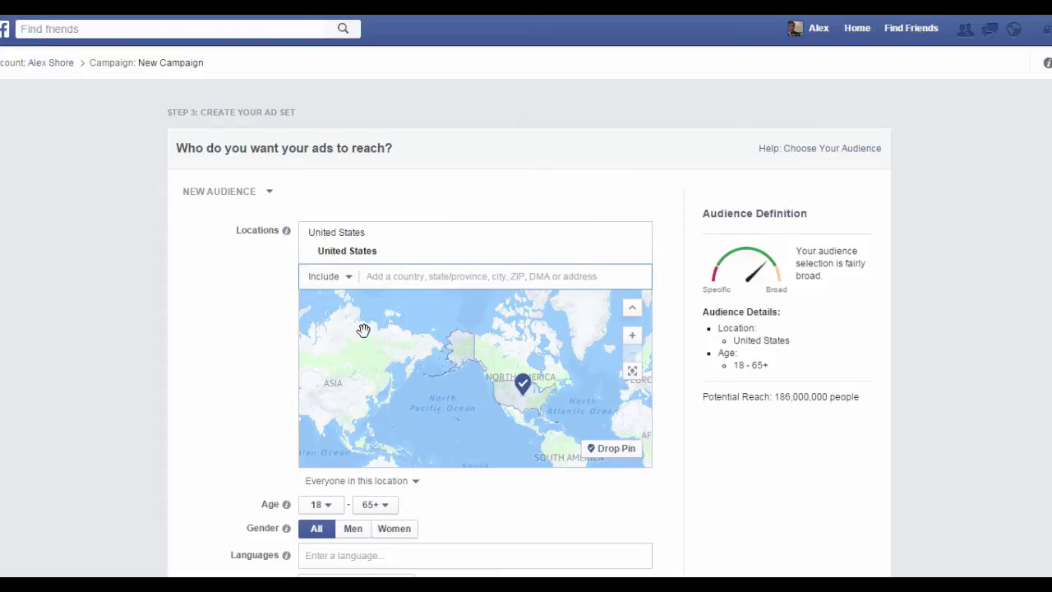
{"action": "left_click", "coordinate": [417, 483]}
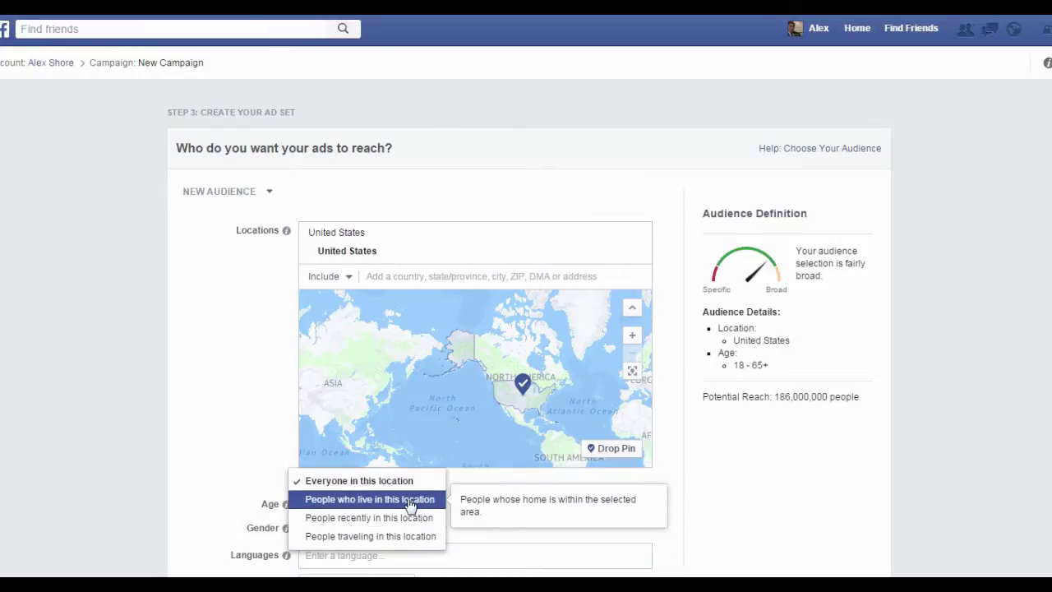
{"action": "left_click", "coordinate": [387, 482]}
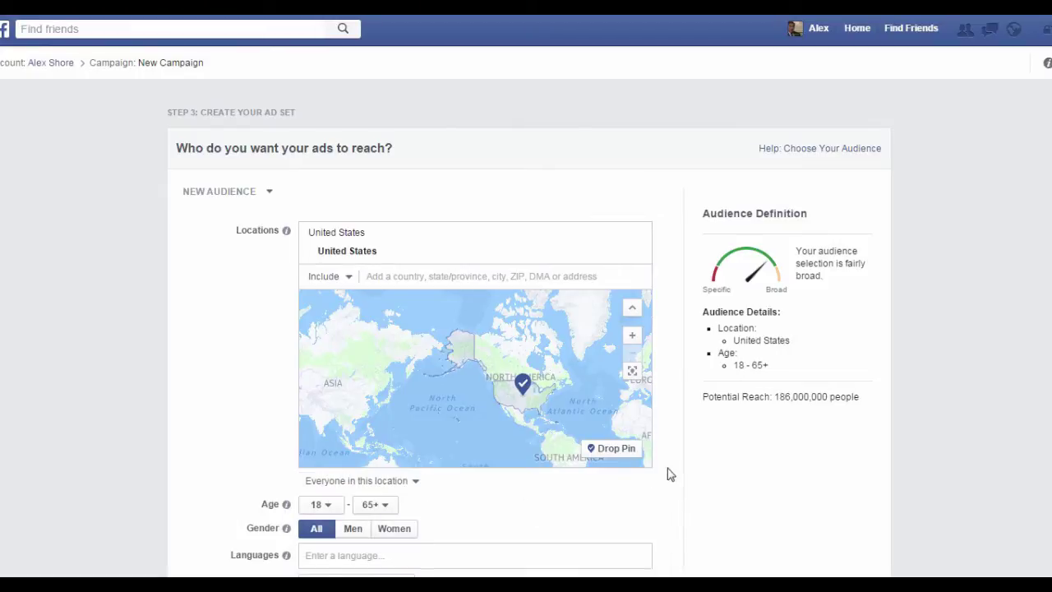
Step: Add English (All) as the audience's language
{"action": "scroll", "coordinate": [730, 467], "scroll_direction": "down", "scroll_amount": 4}
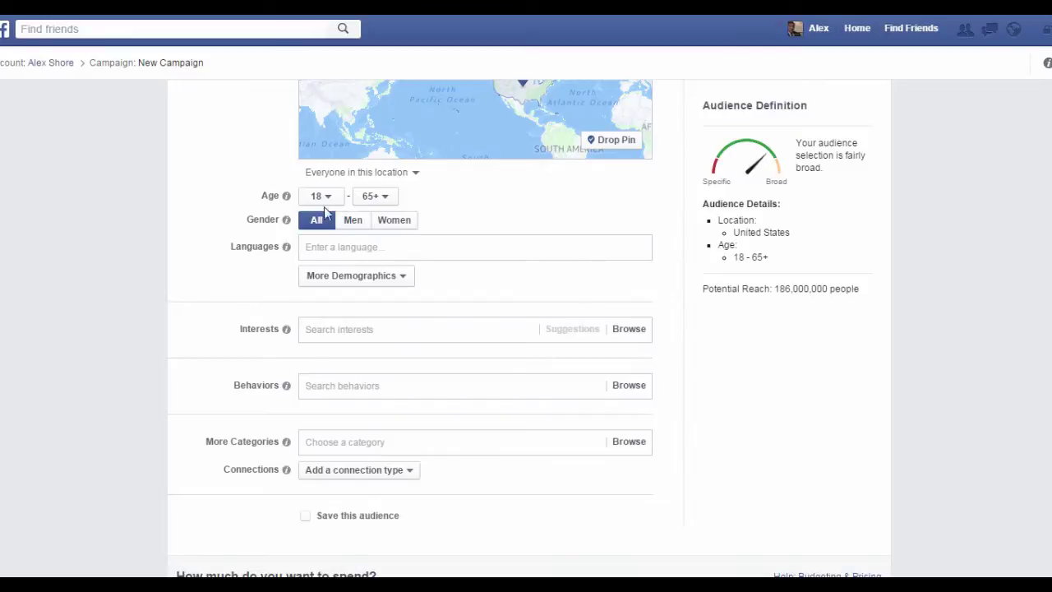
{"action": "left_click", "coordinate": [360, 246]}
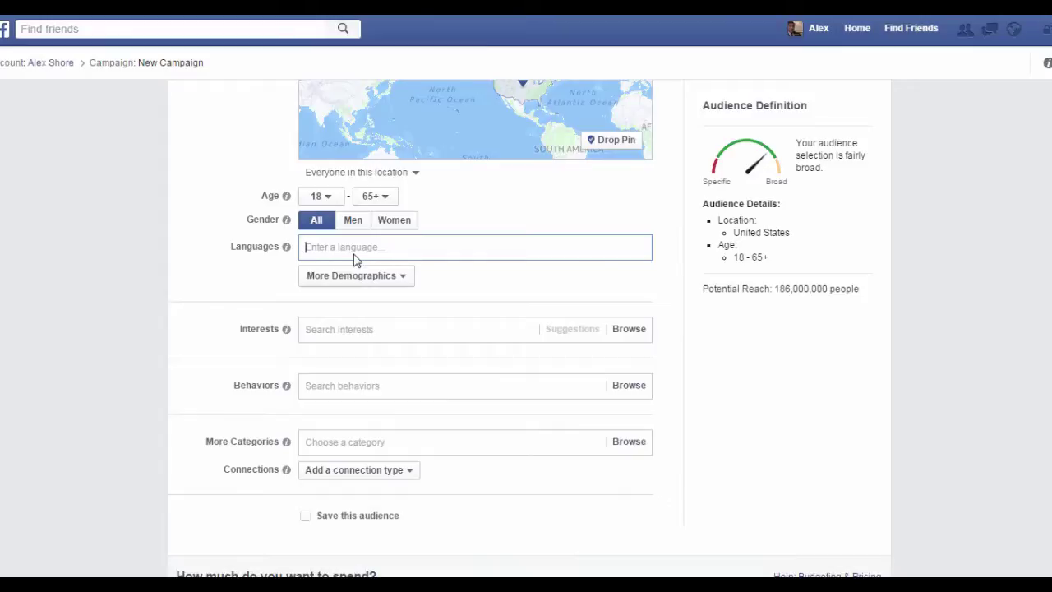
{"action": "type", "text": "engli"}
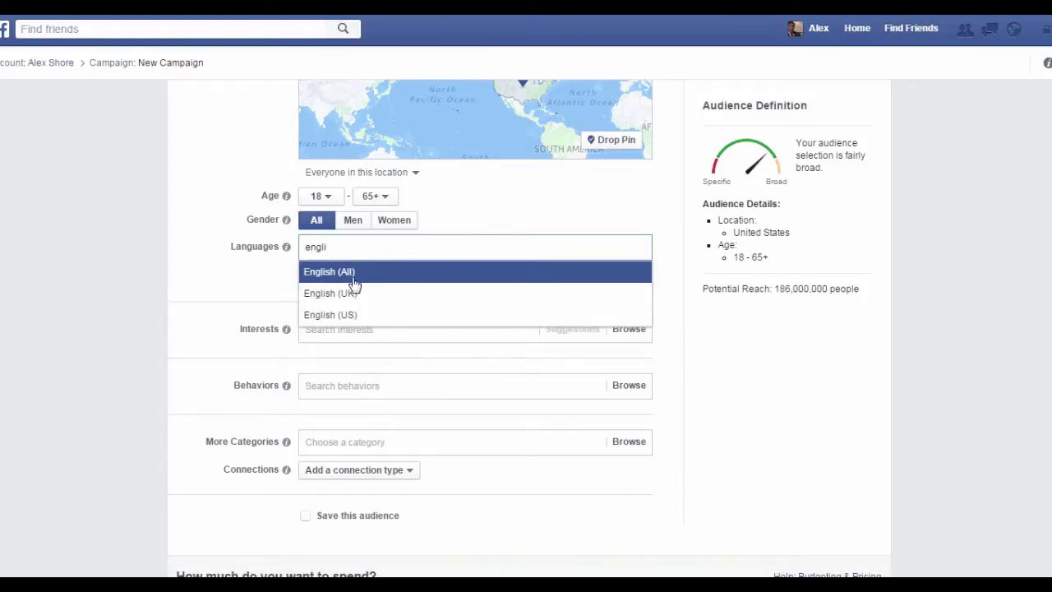
{"action": "left_click", "coordinate": [349, 272]}
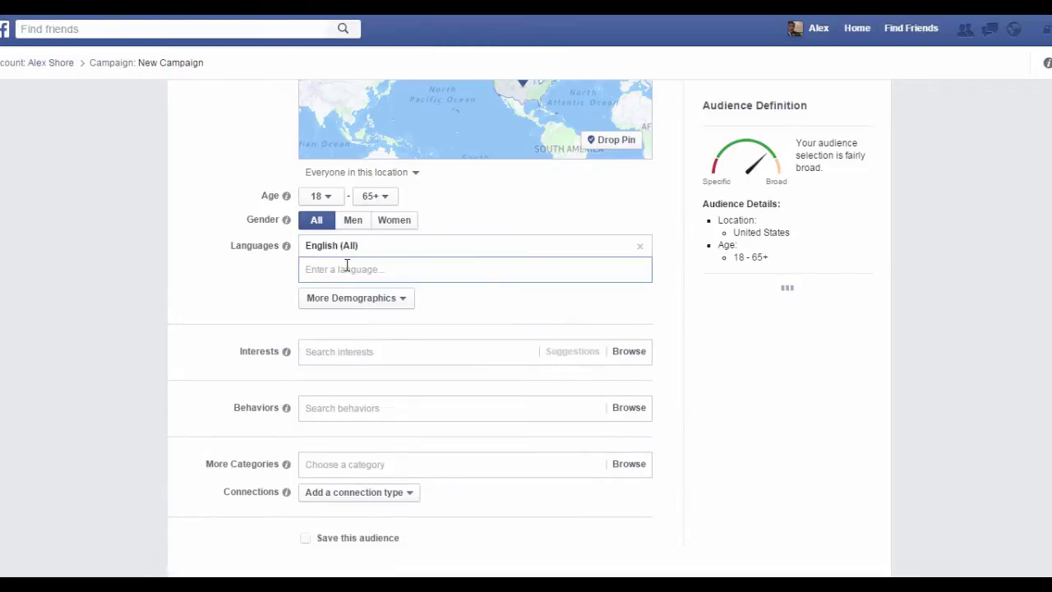
Step: Look through the additional demographic categories available for the audience
{"action": "left_click", "coordinate": [383, 301]}
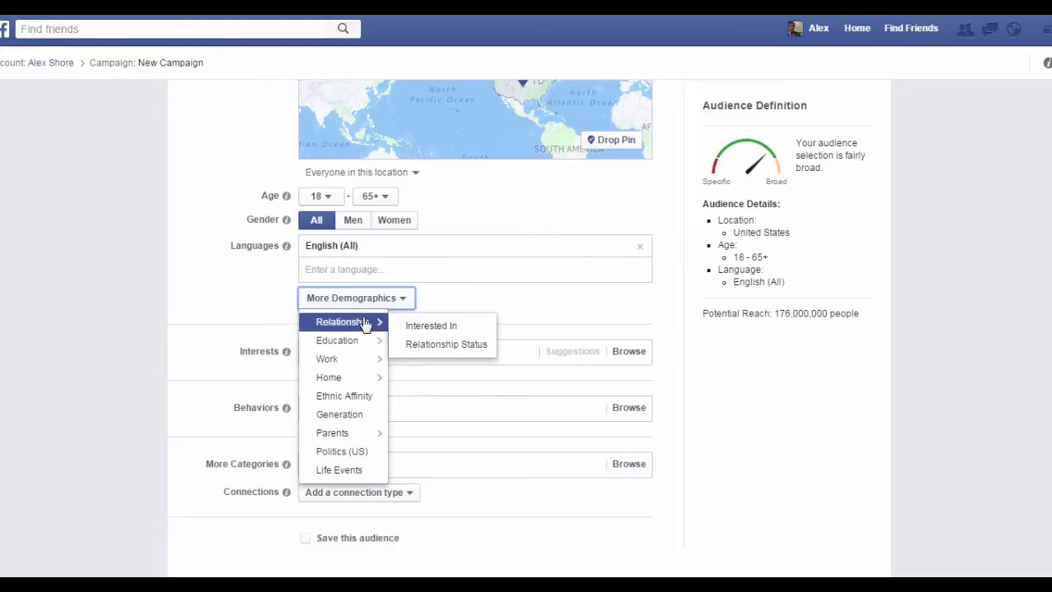
{"action": "mouse_move", "coordinate": [359, 340]}
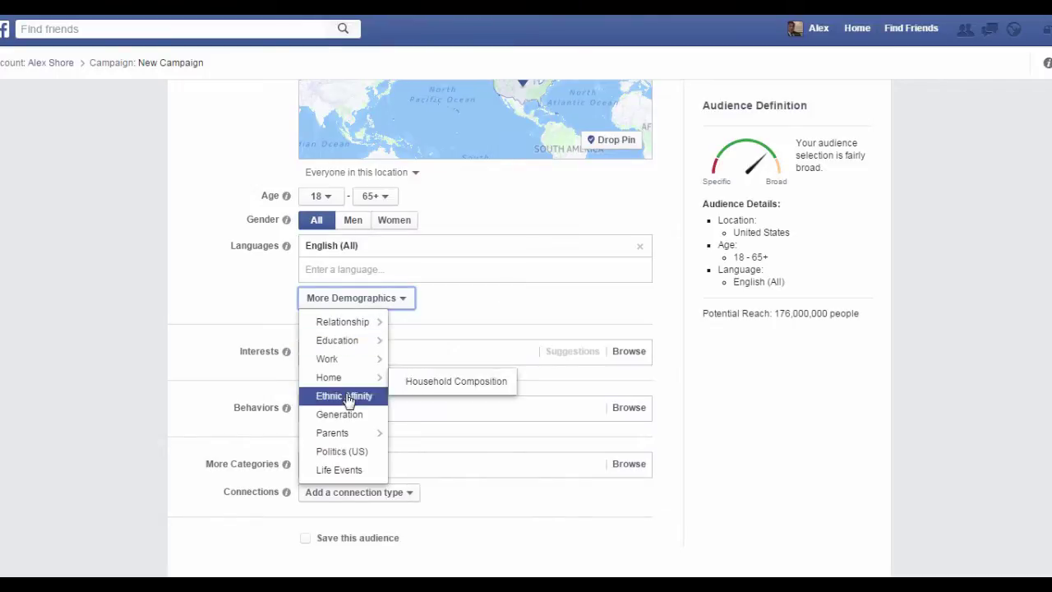
{"action": "left_click", "coordinate": [378, 303]}
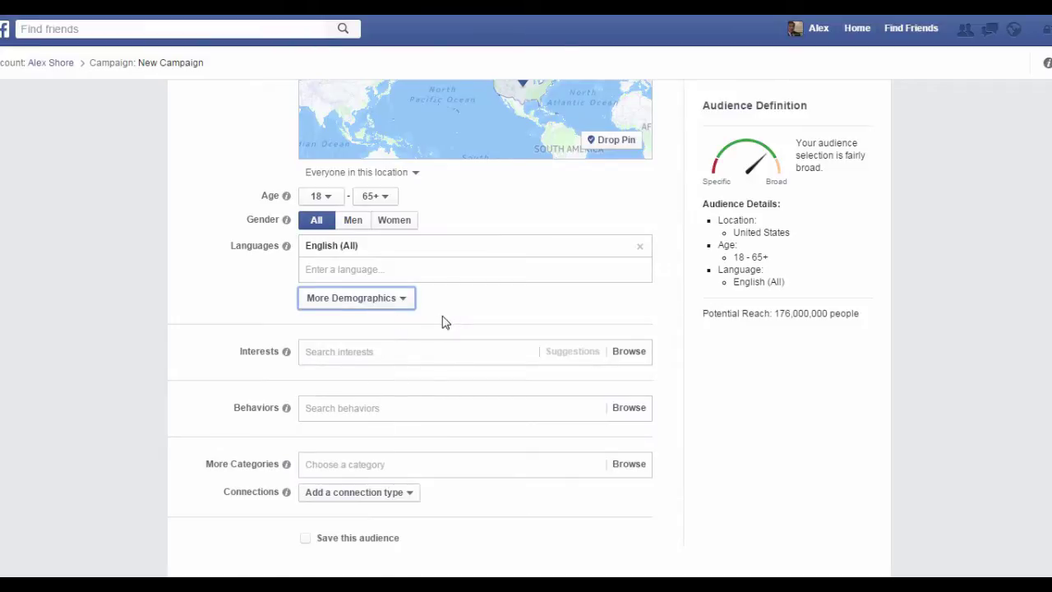
Step: Add Yoga and Meditation as interests for the target audience
{"action": "scroll", "coordinate": [445, 316], "scroll_direction": "down", "scroll_amount": 2}
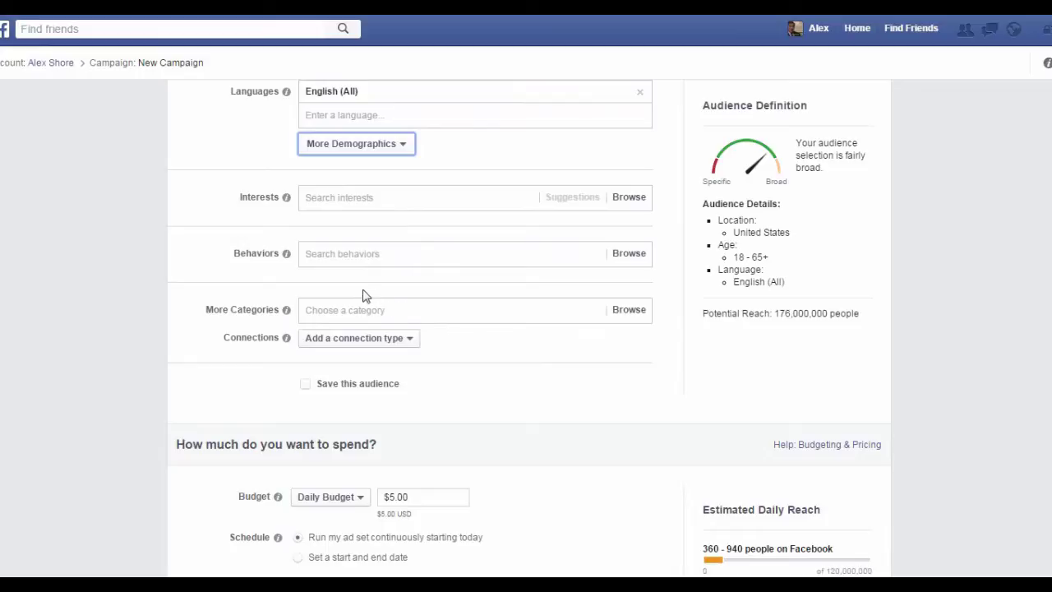
{"action": "left_click", "coordinate": [344, 197]}
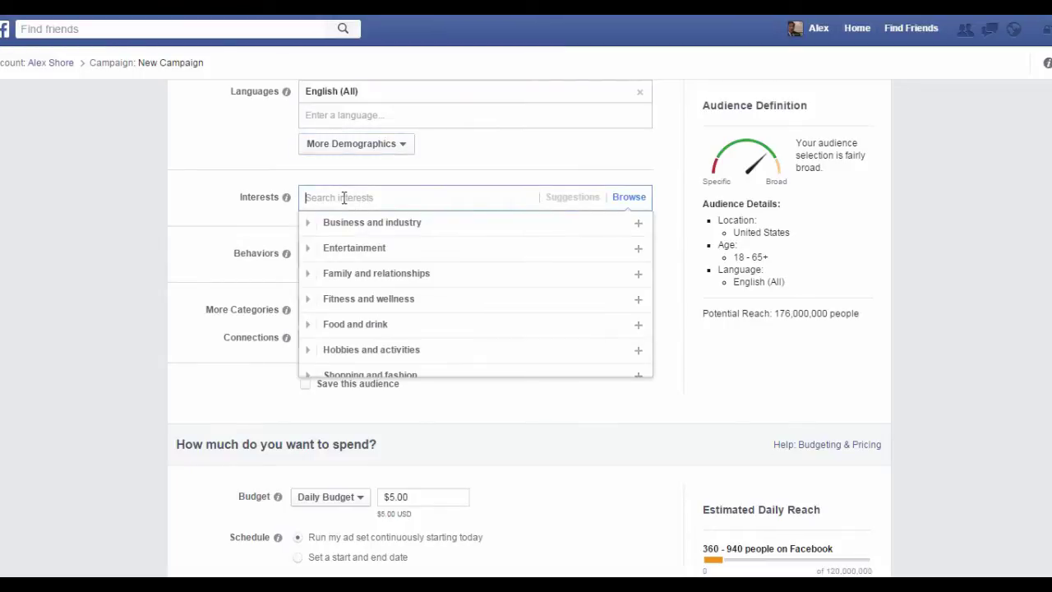
{"action": "type", "text": "yoga"}
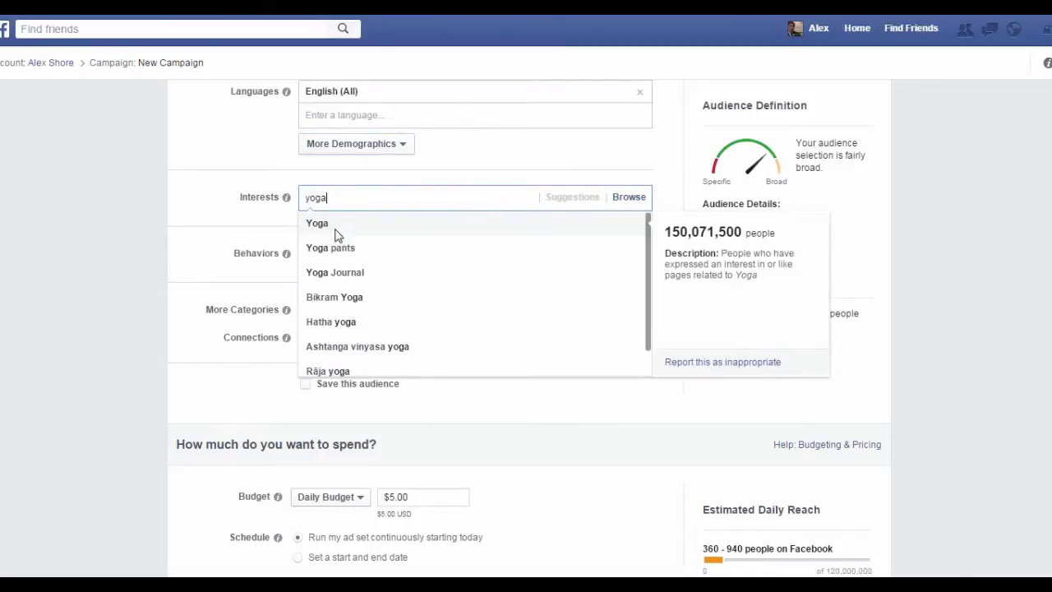
{"action": "left_click", "coordinate": [334, 229]}
{"action": "type", "text": "medi"}
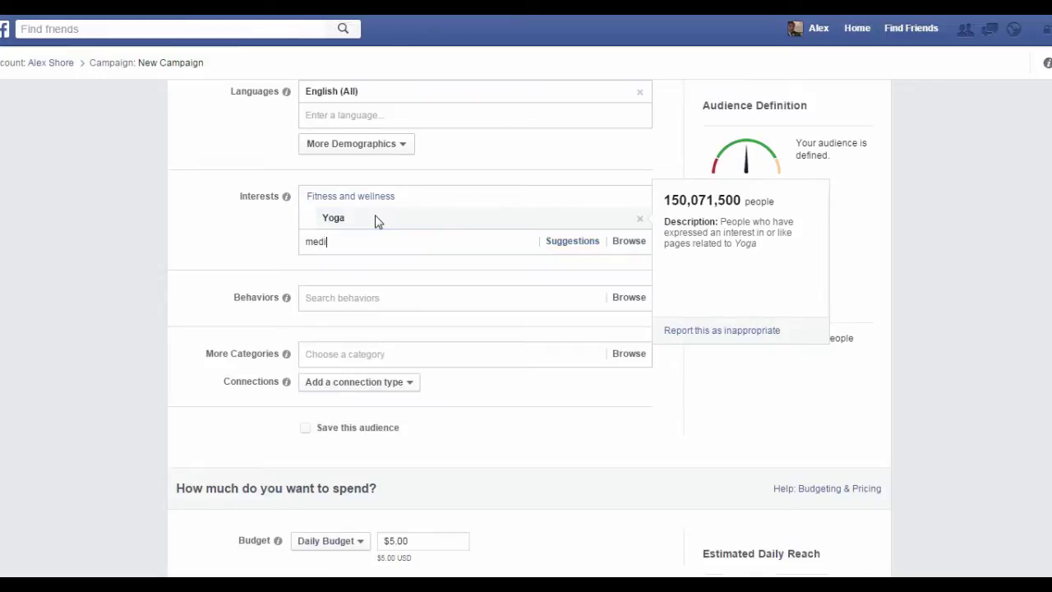
{"action": "type", "text": "tat"}
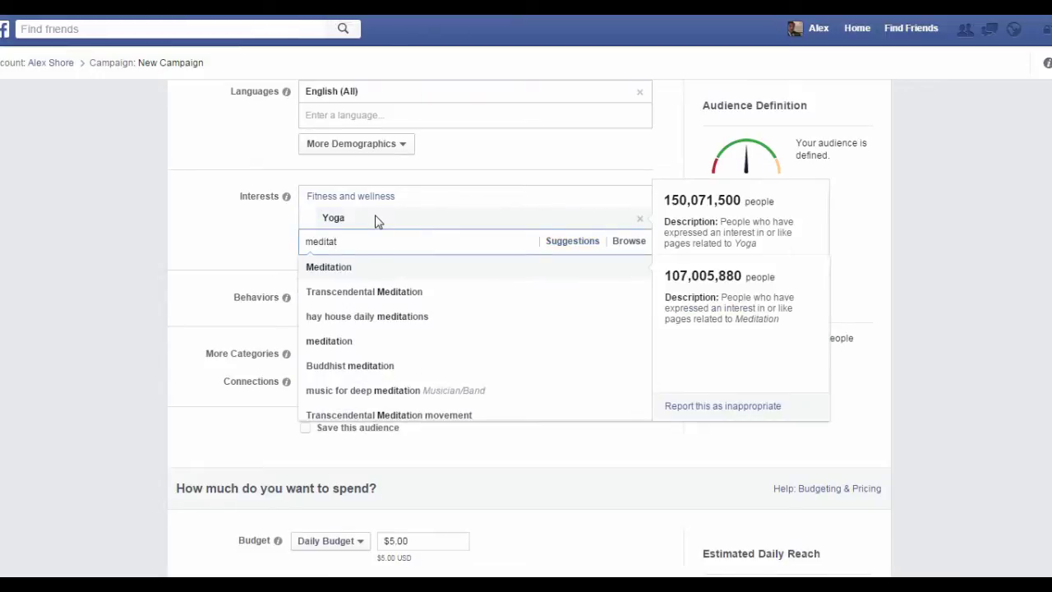
{"action": "left_click", "coordinate": [352, 270]}
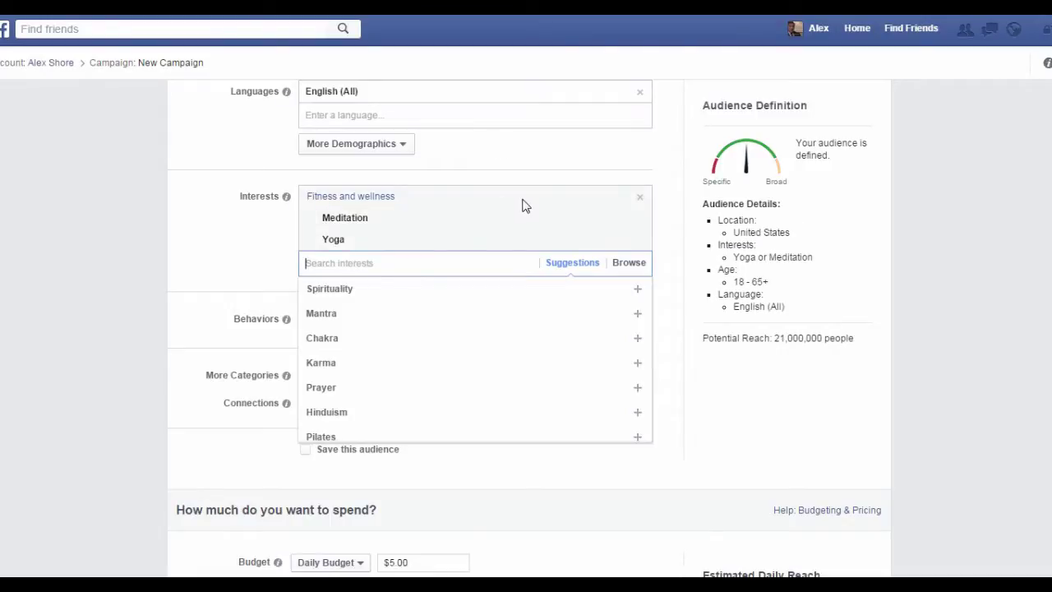
{"action": "left_click", "coordinate": [533, 173]}
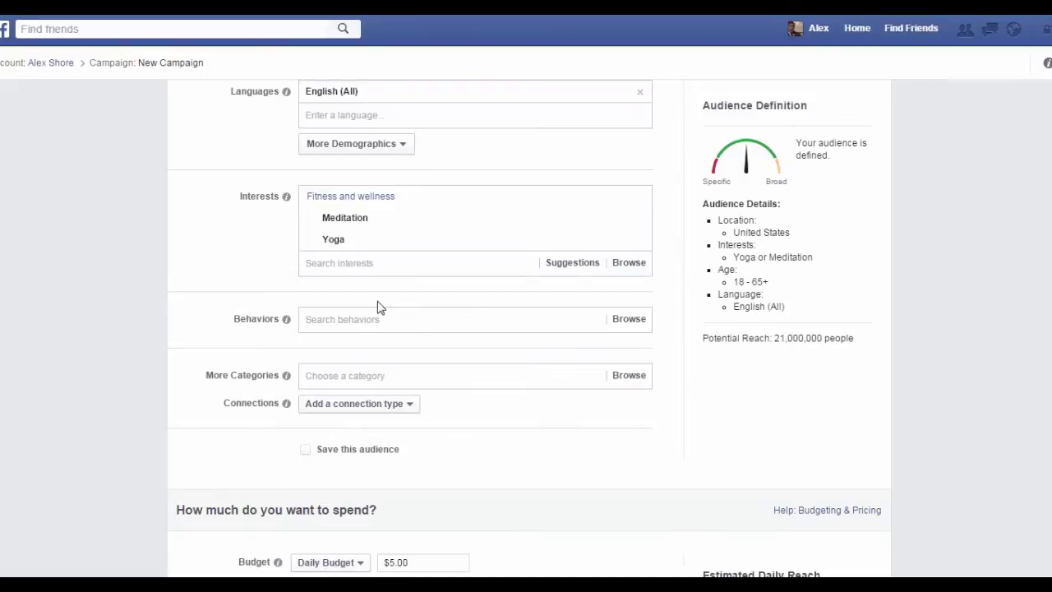
Step: Check the available behavior categories without choosing one, and set the audience to be saved under the name "test 1"
{"action": "left_click", "coordinate": [346, 320]}
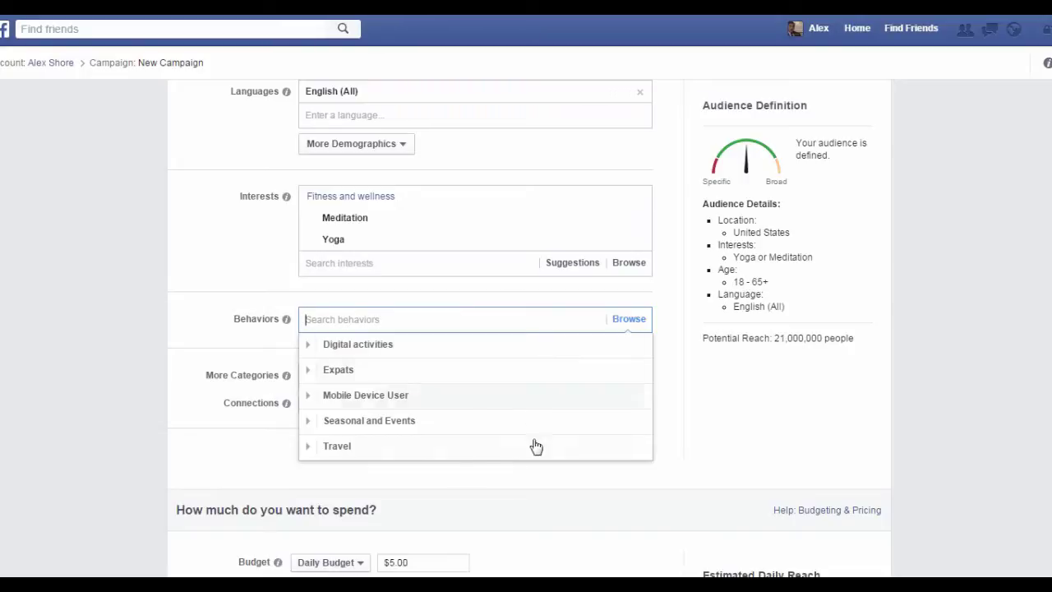
{"action": "left_click", "coordinate": [457, 493]}
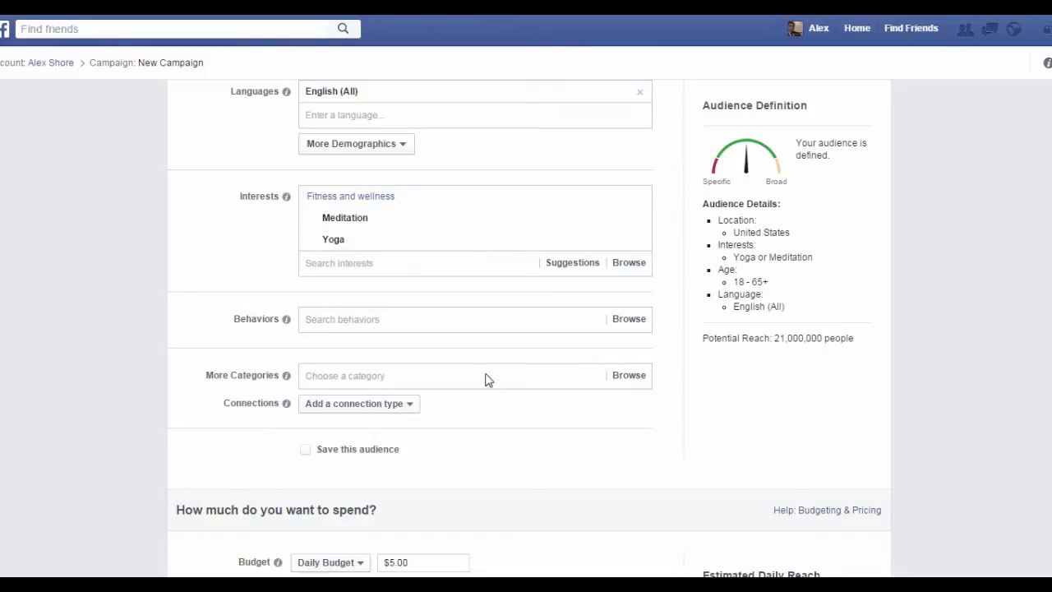
{"action": "left_click", "coordinate": [358, 457]}
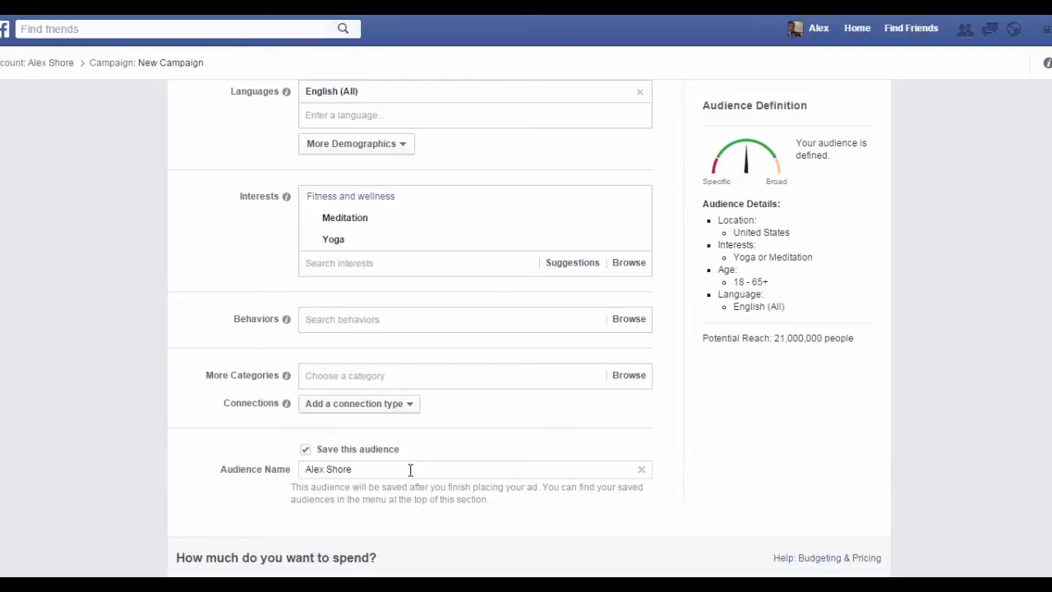
{"action": "left_click_drag", "start_coordinate": [410, 470], "coordinate": [233, 485]}
{"action": "type", "text": "test 1"}
Step: Examine the budget types and the start and end date schedule, keeping the daily budget and the continuous run starting today
{"action": "scroll", "coordinate": [502, 501], "scroll_direction": "down", "scroll_amount": 1}
{"action": "scroll", "coordinate": [485, 438], "scroll_direction": "down", "scroll_amount": 3}
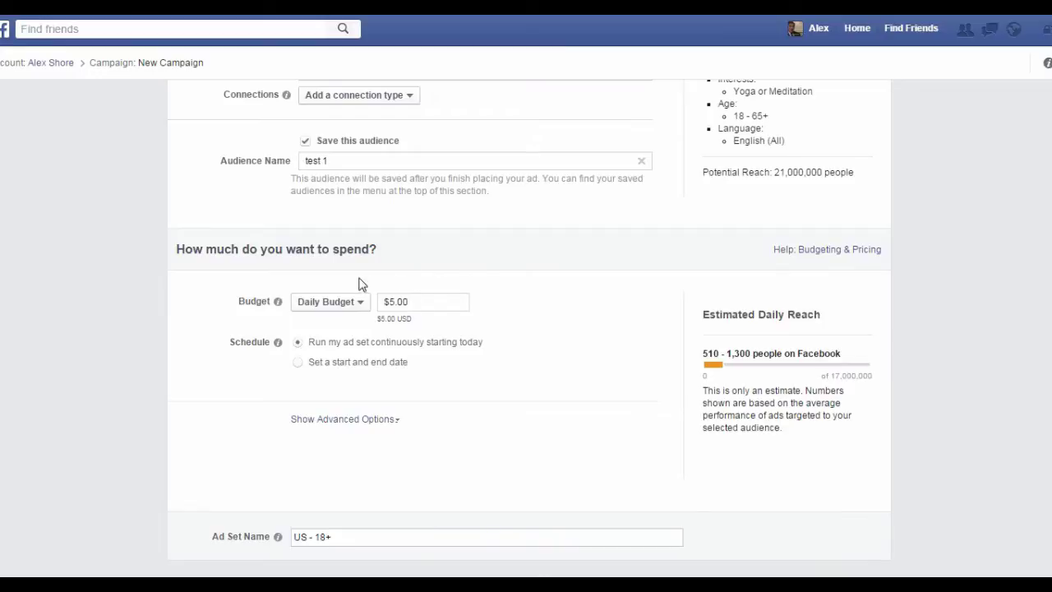
{"action": "left_click", "coordinate": [341, 303]}
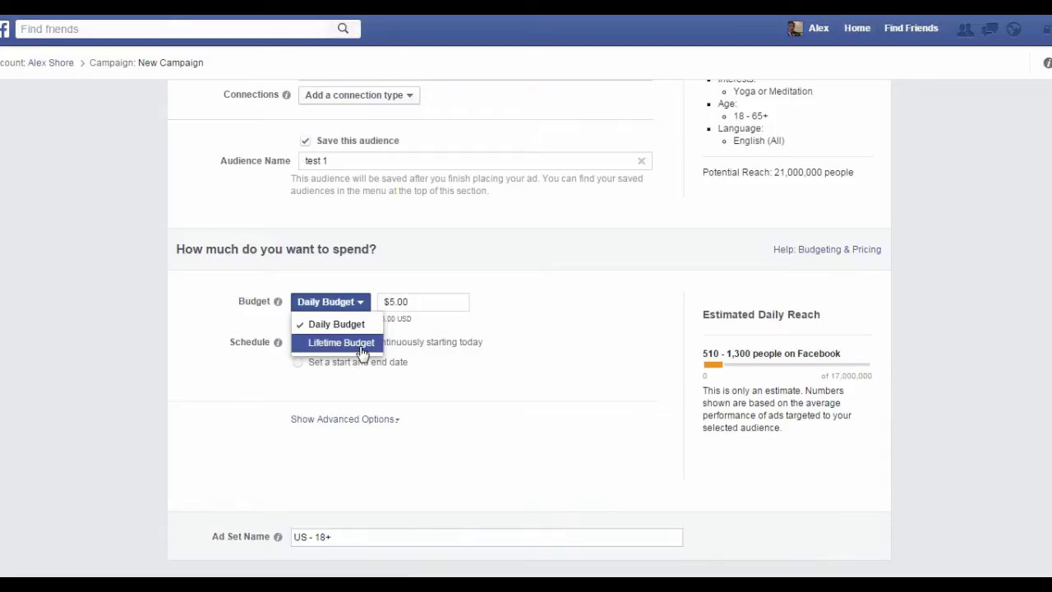
{"action": "left_click", "coordinate": [526, 335]}
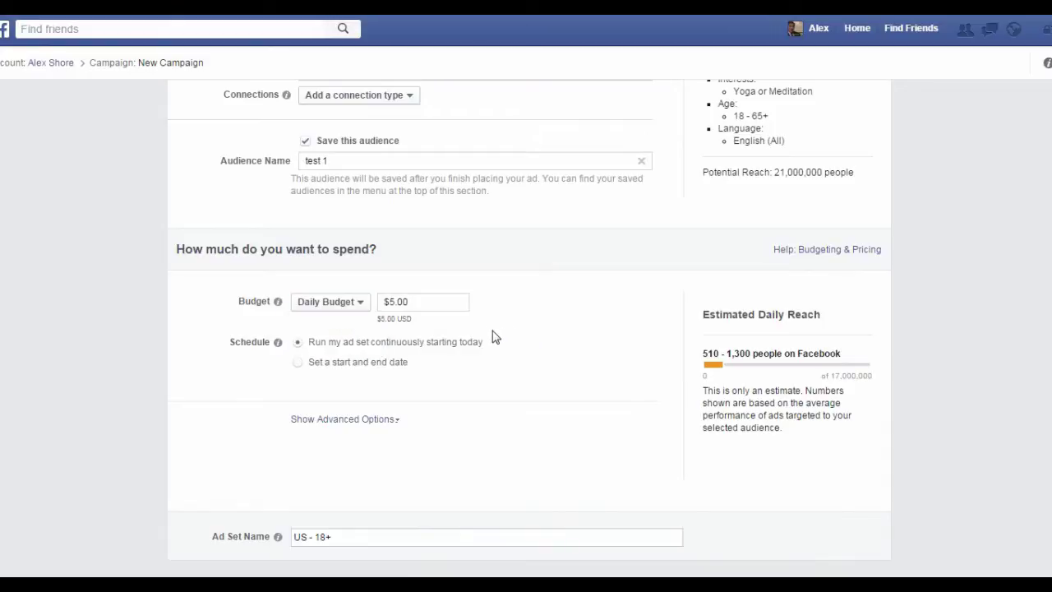
{"action": "left_click", "coordinate": [432, 301]}
{"action": "left_click", "coordinate": [348, 368]}
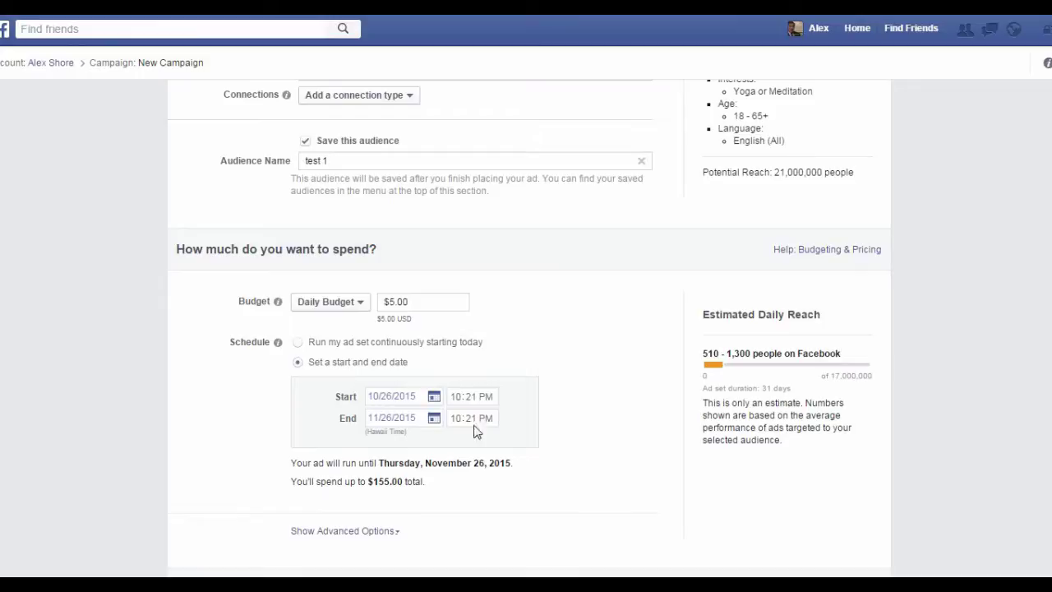
{"action": "left_click", "coordinate": [298, 344]}
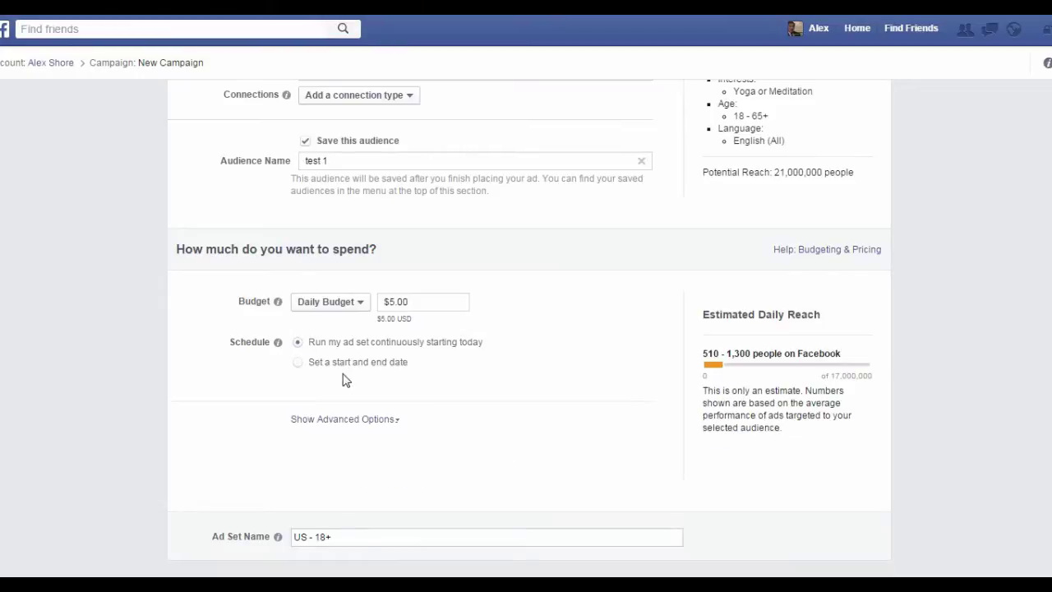
Step: Show the advanced budget options and optimize the ad set for "Link Clicks to Website / Pay per Link Click"
{"action": "left_click", "coordinate": [371, 427]}
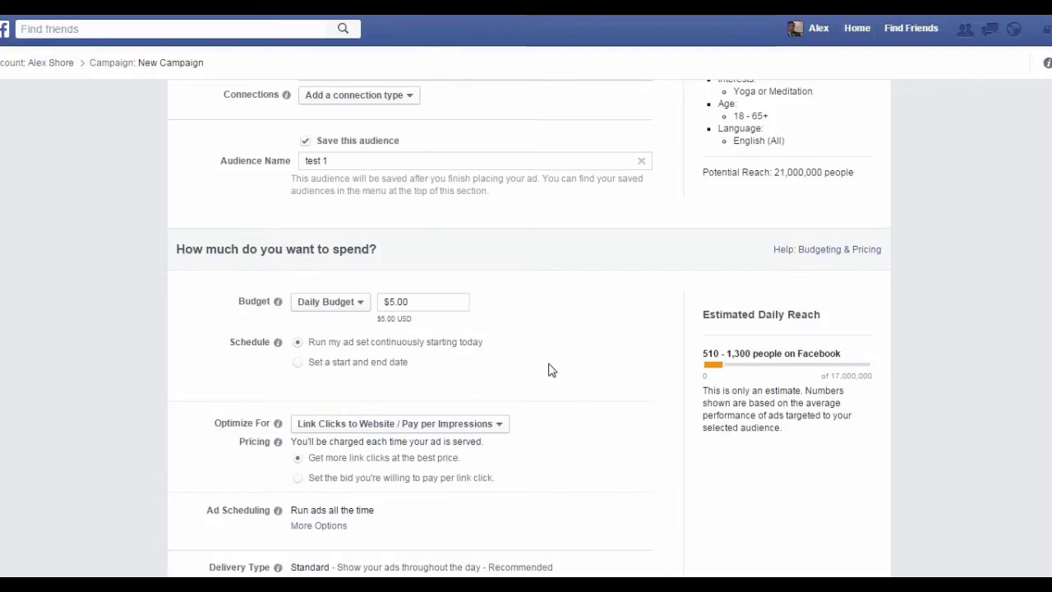
{"action": "scroll", "coordinate": [551, 370], "scroll_direction": "down", "scroll_amount": 2}
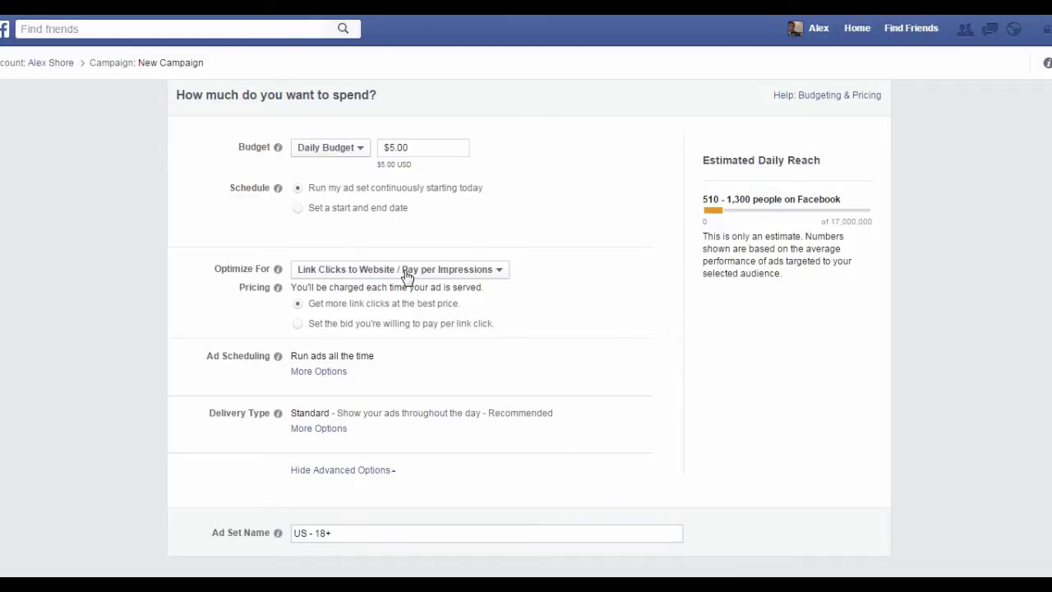
{"action": "left_click", "coordinate": [456, 271]}
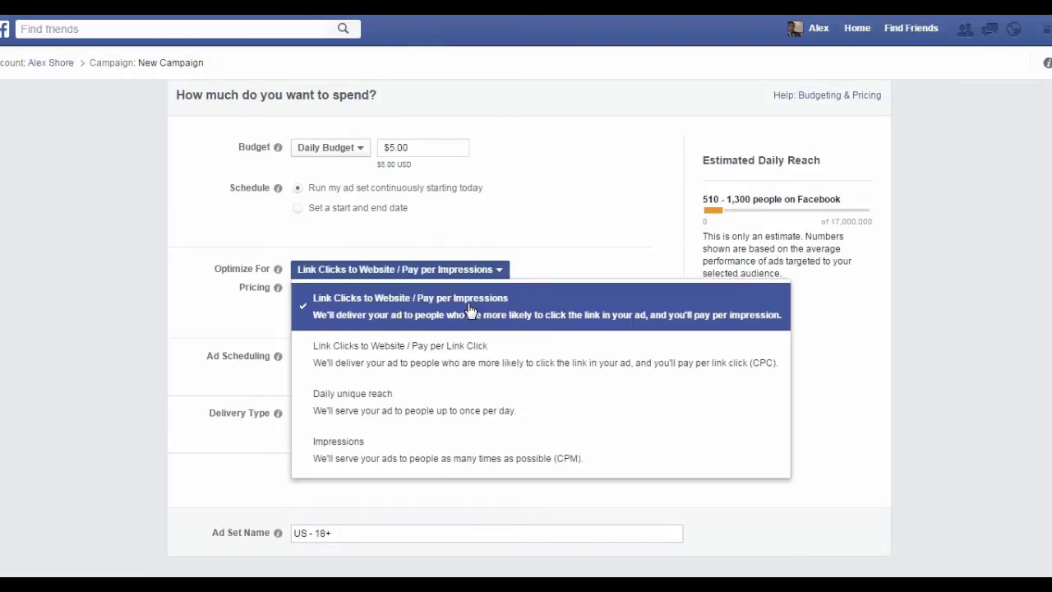
{"action": "left_click", "coordinate": [464, 366]}
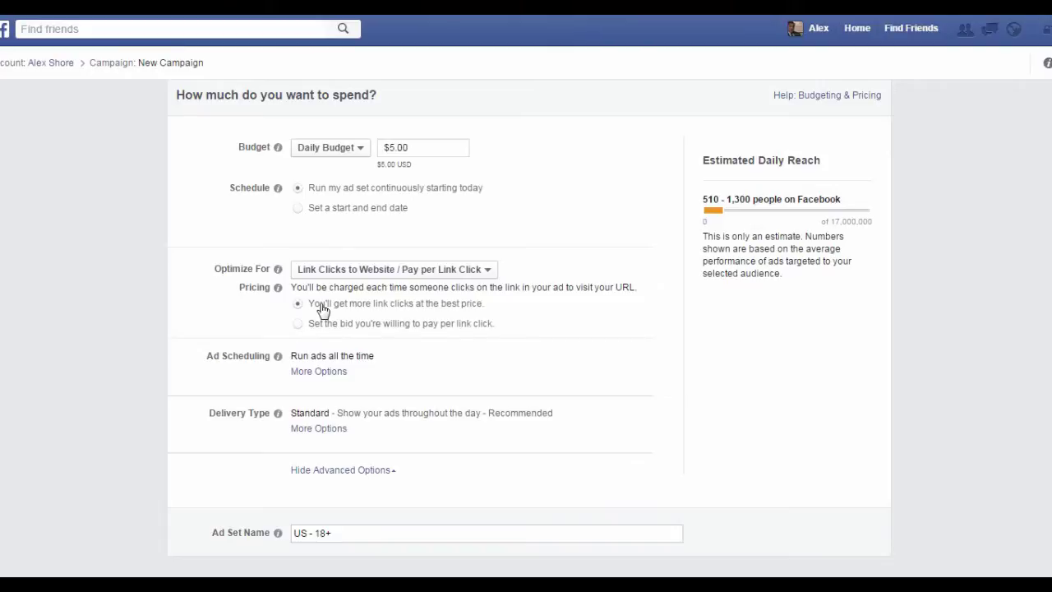
Step: Rename the ad set as "test 2"
{"action": "left_click", "coordinate": [367, 533]}
{"action": "scroll", "coordinate": [367, 534], "scroll_direction": "down", "scroll_amount": 3}
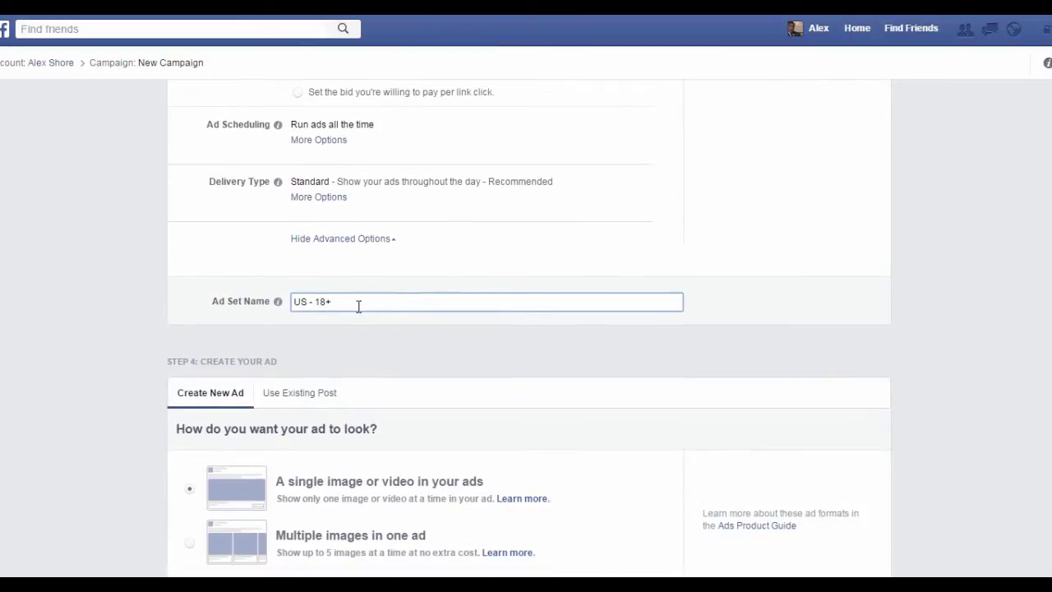
{"action": "left_click_drag", "start_coordinate": [355, 303], "coordinate": [275, 298]}
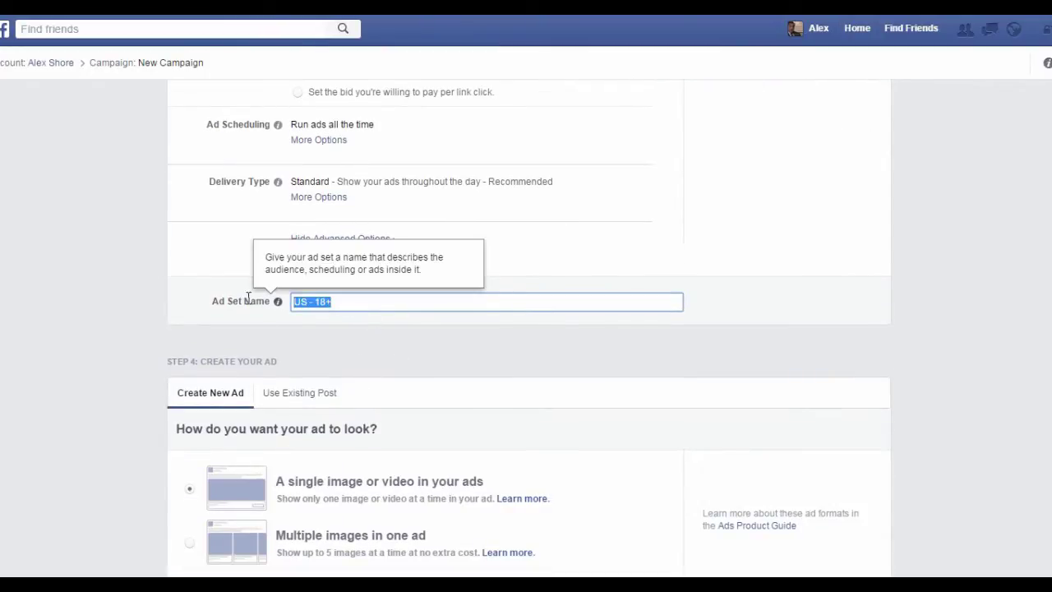
{"action": "type", "text": "test 2"}
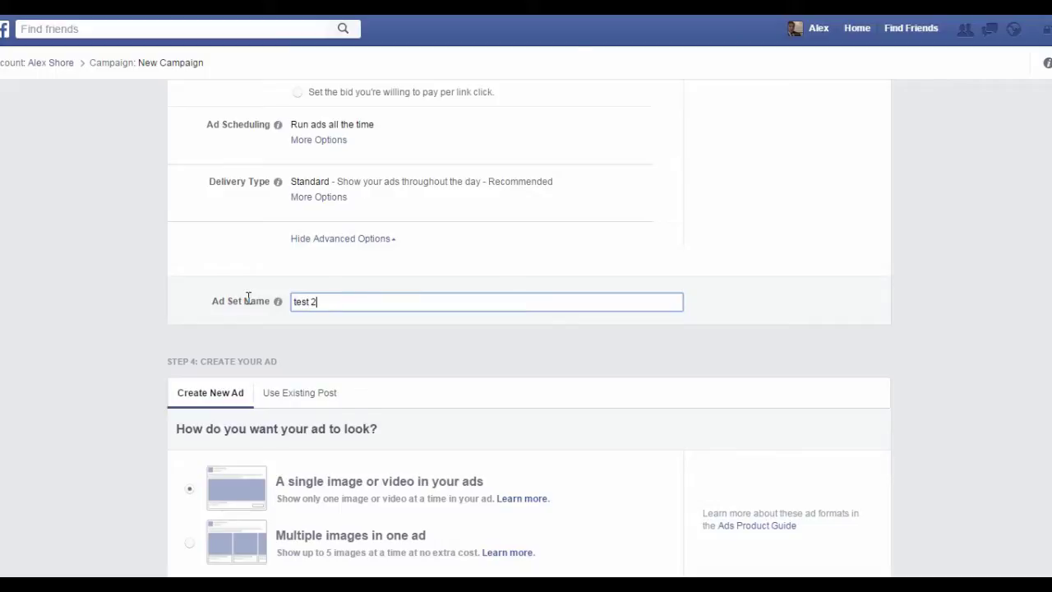
{"action": "left_click", "coordinate": [342, 337]}
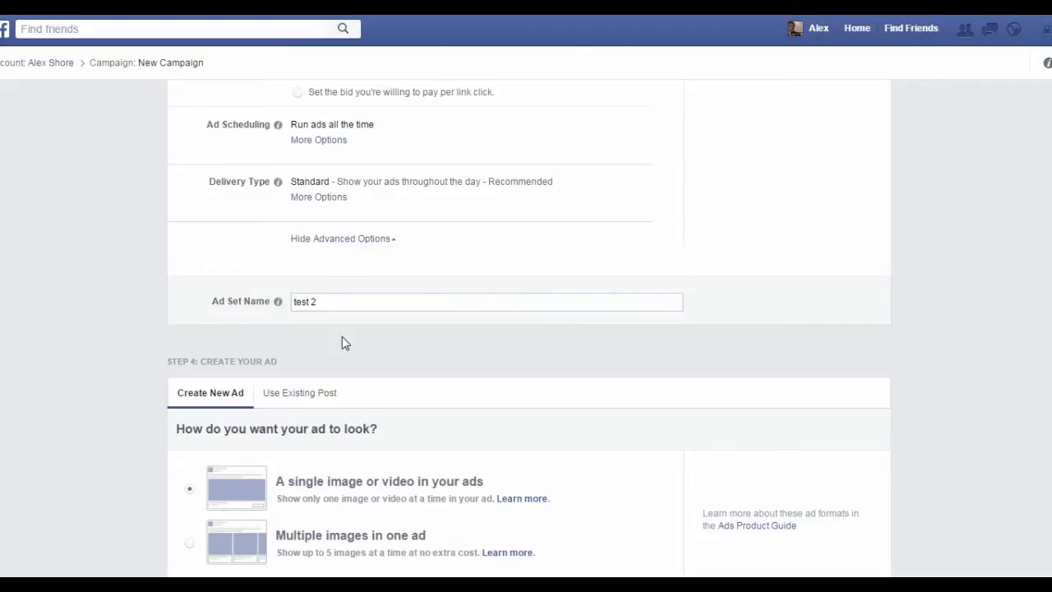
Step: Search the free stock images for "health" and use the sunset picture of a woman with a bicycle as the ad image
{"action": "scroll", "coordinate": [344, 343], "scroll_direction": "down", "scroll_amount": 3}
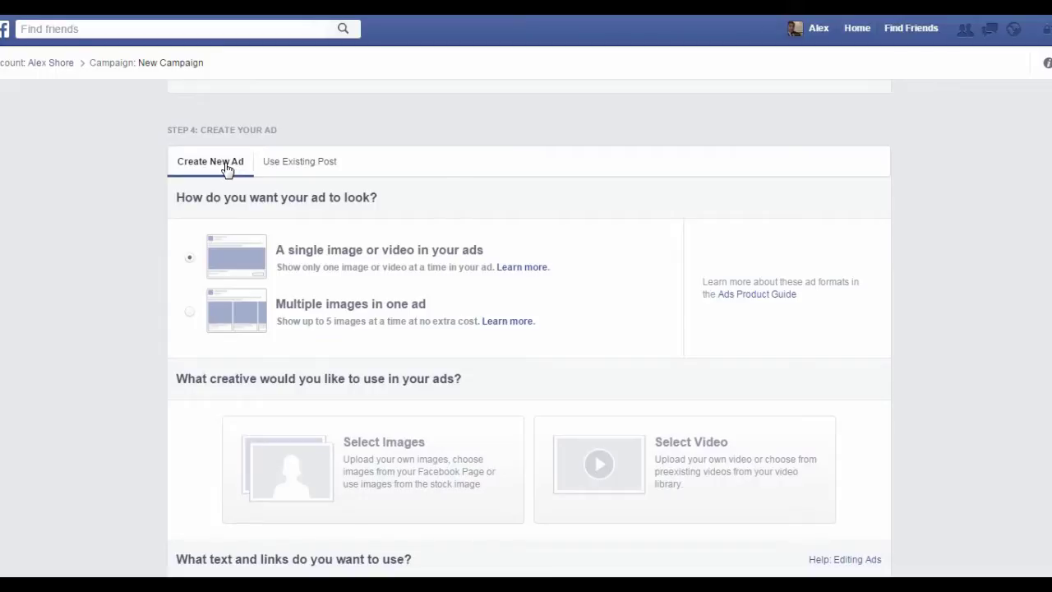
{"action": "scroll", "coordinate": [337, 219], "scroll_direction": "down", "scroll_amount": 1}
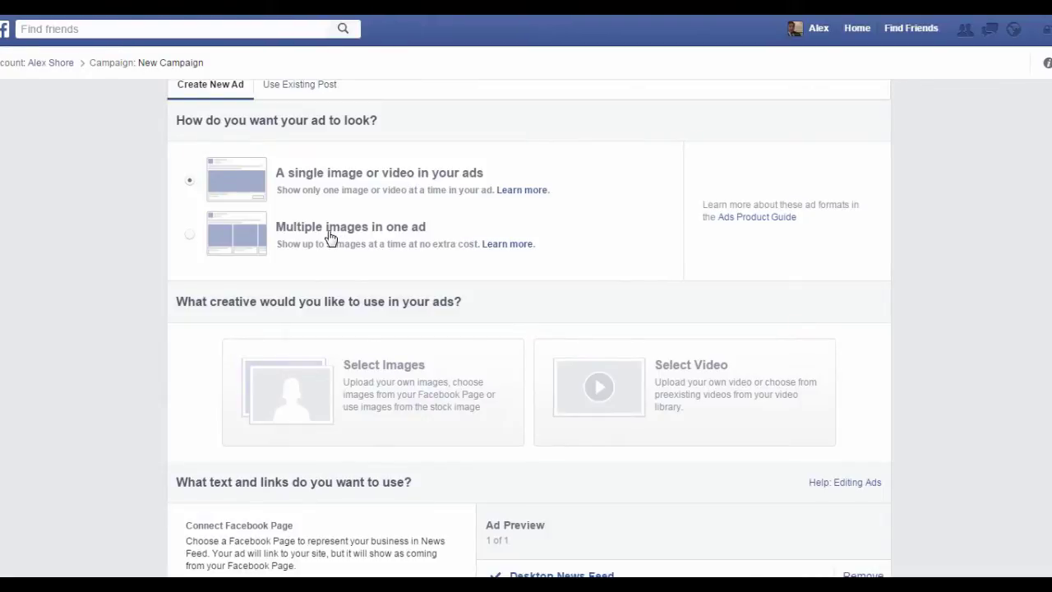
{"action": "scroll", "coordinate": [423, 246], "scroll_direction": "down", "scroll_amount": 1}
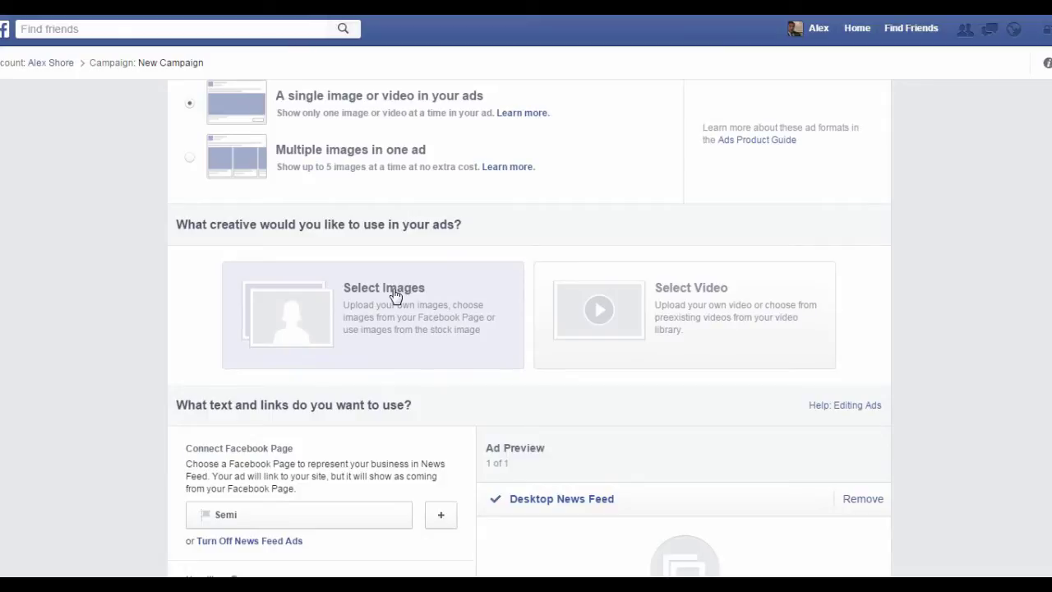
{"action": "left_click", "coordinate": [462, 323]}
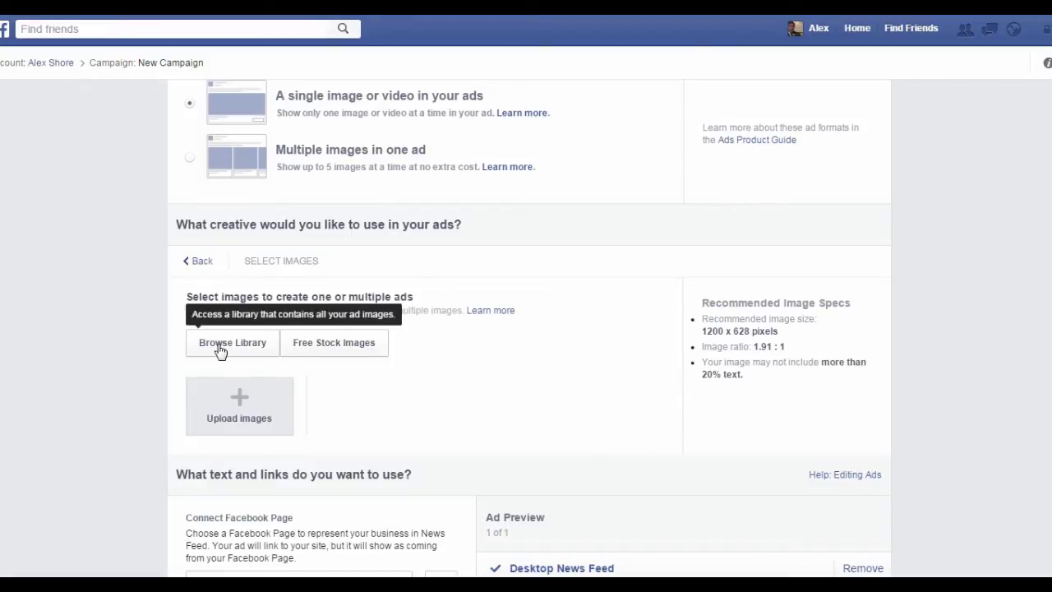
{"action": "left_click", "coordinate": [320, 357]}
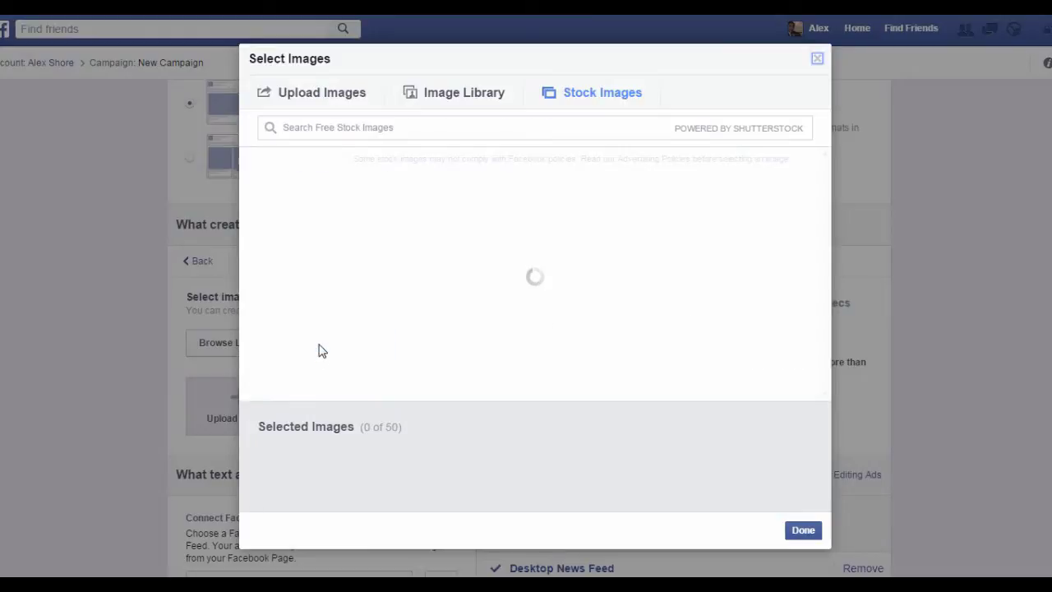
{"action": "left_click", "coordinate": [403, 131]}
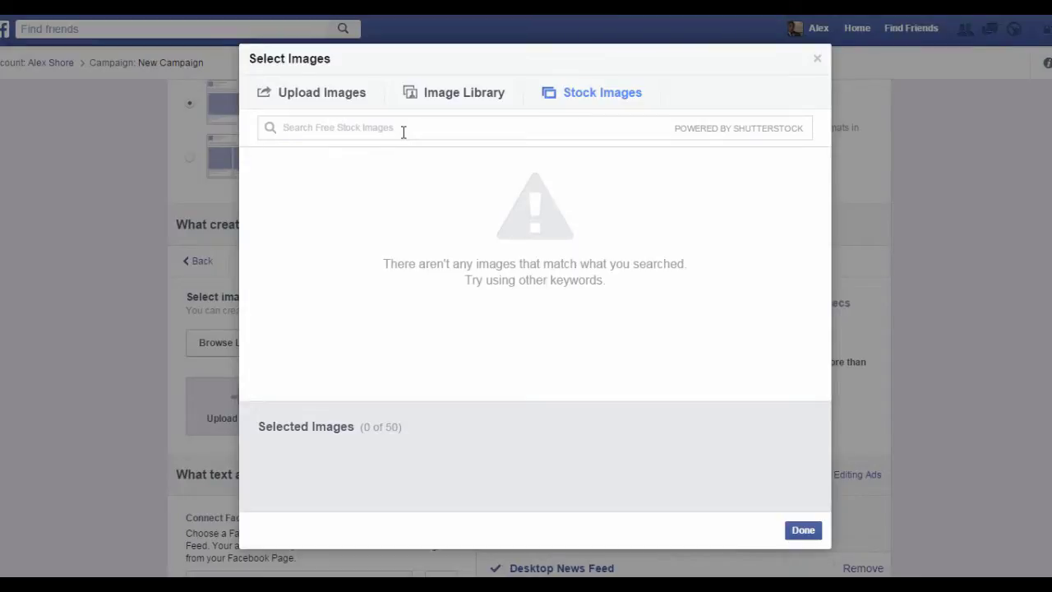
{"action": "type", "text": "health"}
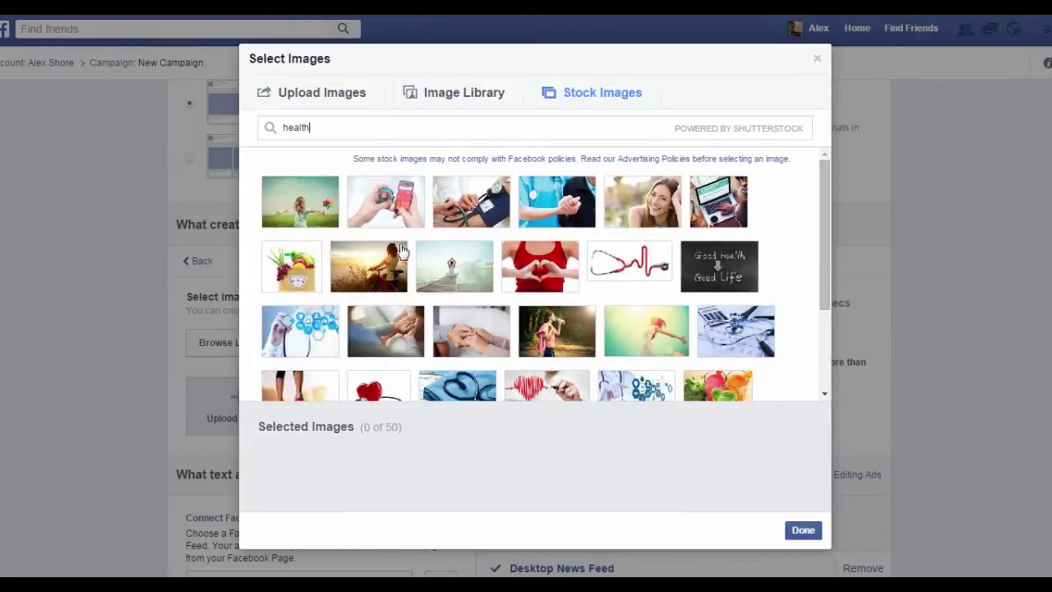
{"action": "left_click", "coordinate": [372, 272]}
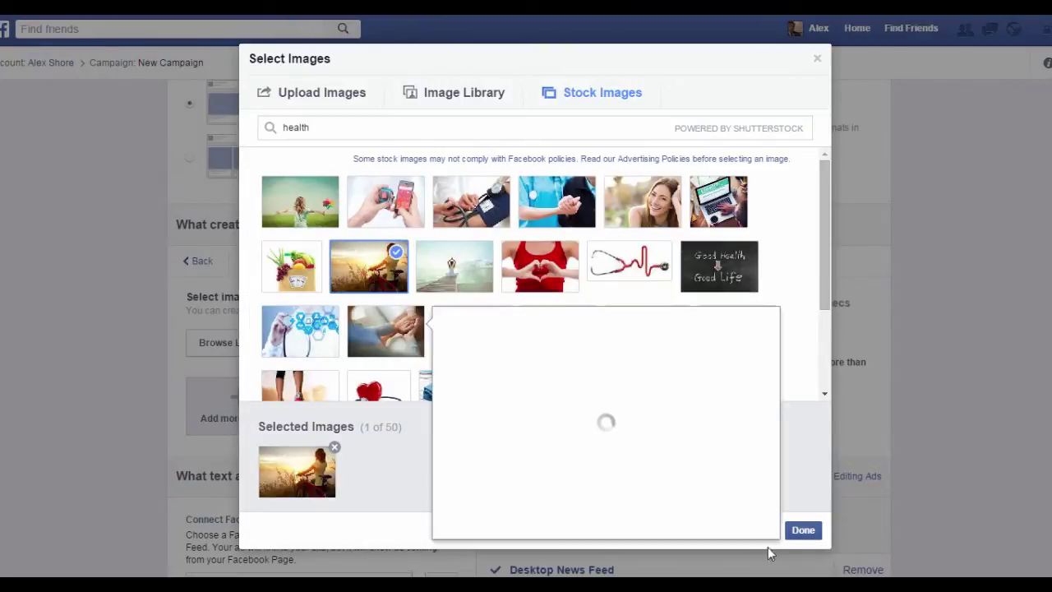
{"action": "left_click", "coordinate": [798, 533]}
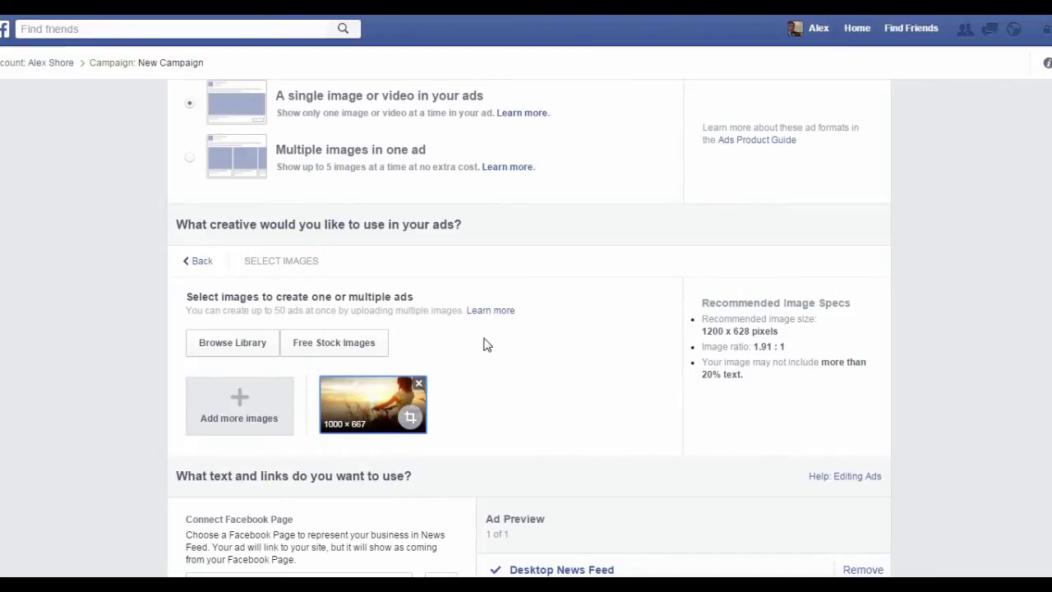
Step: Replace the ad's headline with "Get healthy today!"
{"action": "scroll", "coordinate": [484, 343], "scroll_direction": "down", "scroll_amount": 2}
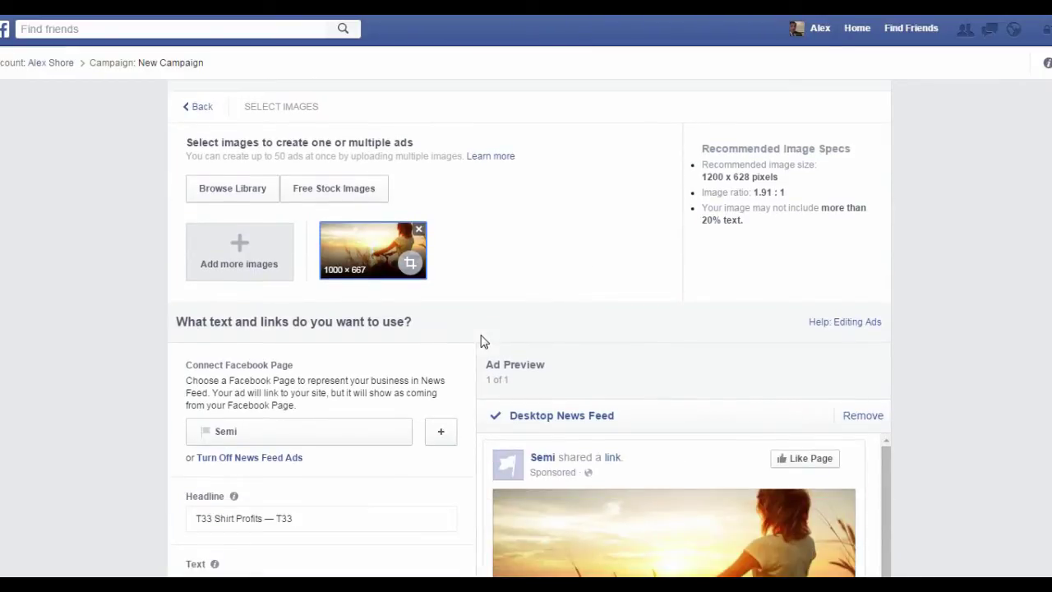
{"action": "scroll", "coordinate": [484, 343], "scroll_direction": "down", "scroll_amount": 1}
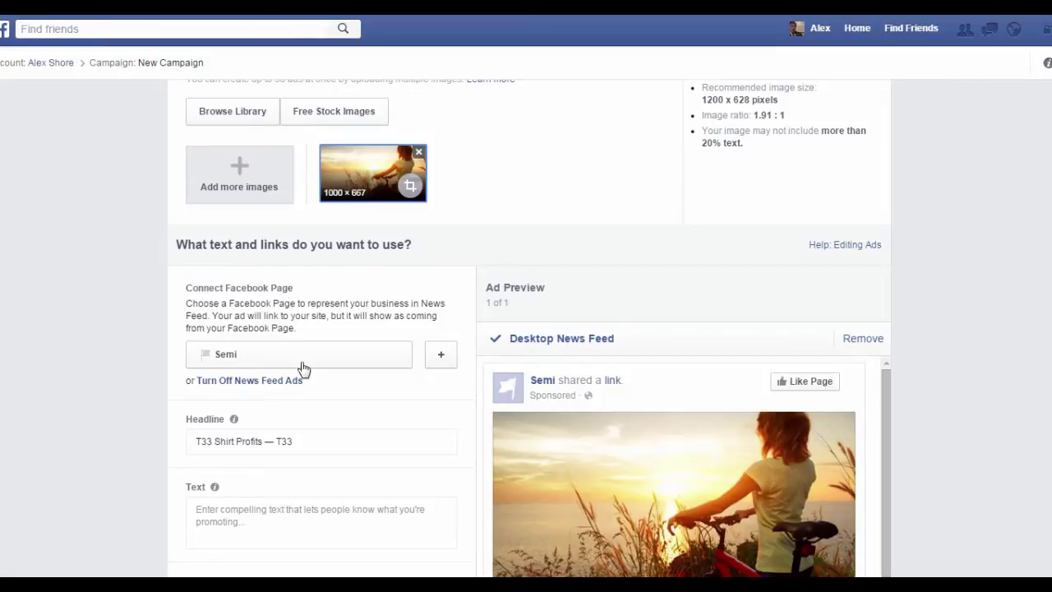
{"action": "scroll", "coordinate": [301, 367], "scroll_direction": "down", "scroll_amount": 1}
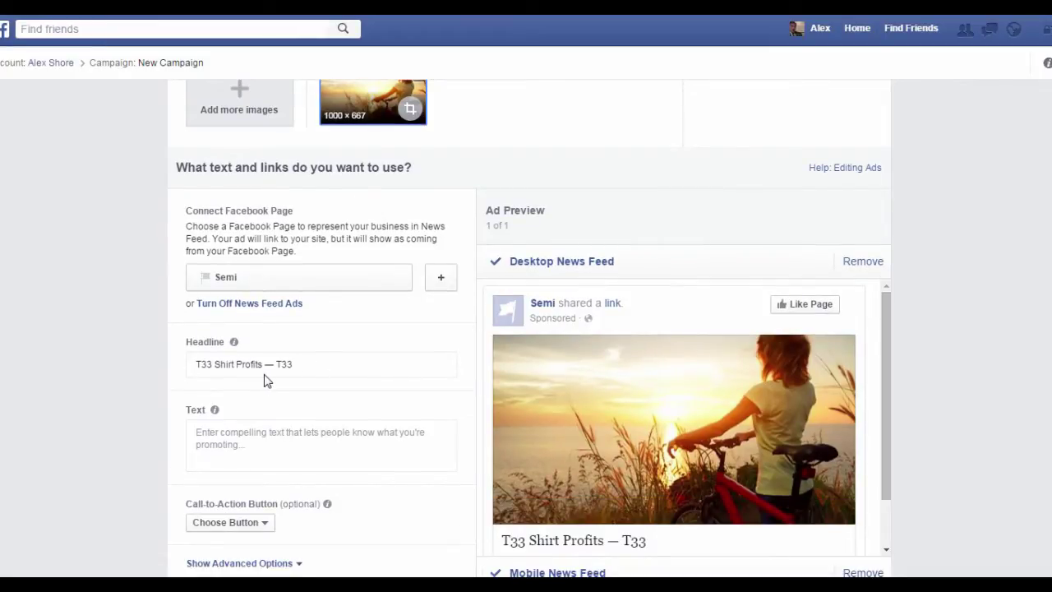
{"action": "left_click_drag", "start_coordinate": [307, 366], "coordinate": [133, 370]}
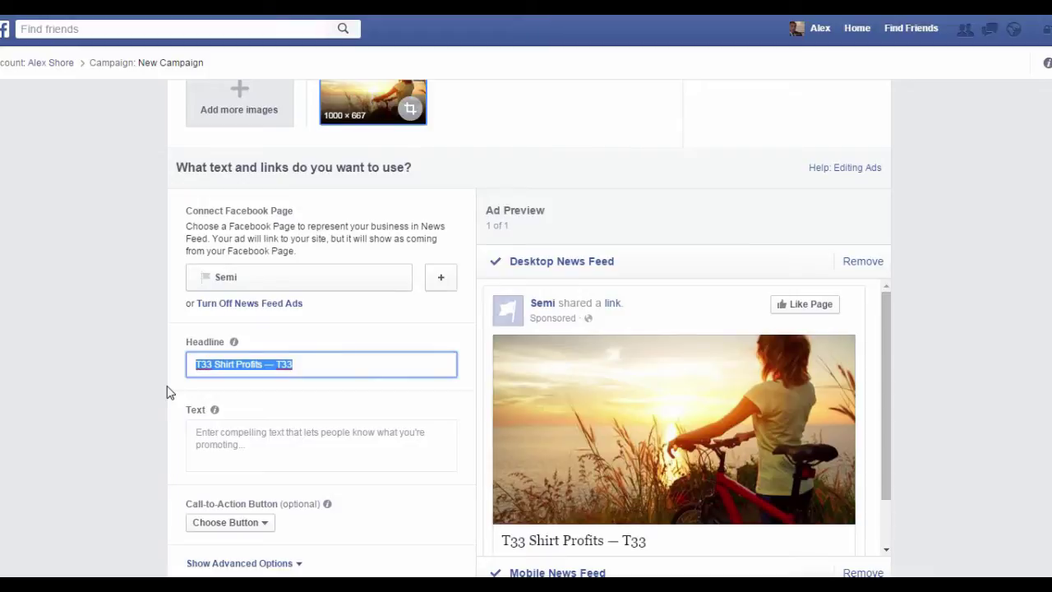
{"action": "type", "text": "Get "}
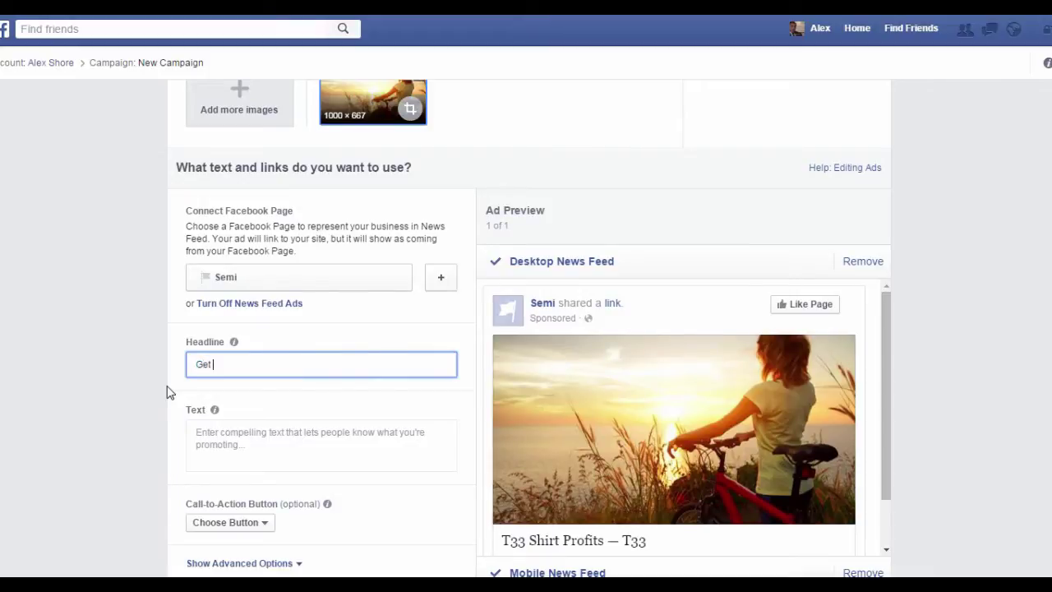
{"action": "type", "text": "healthy tod"}
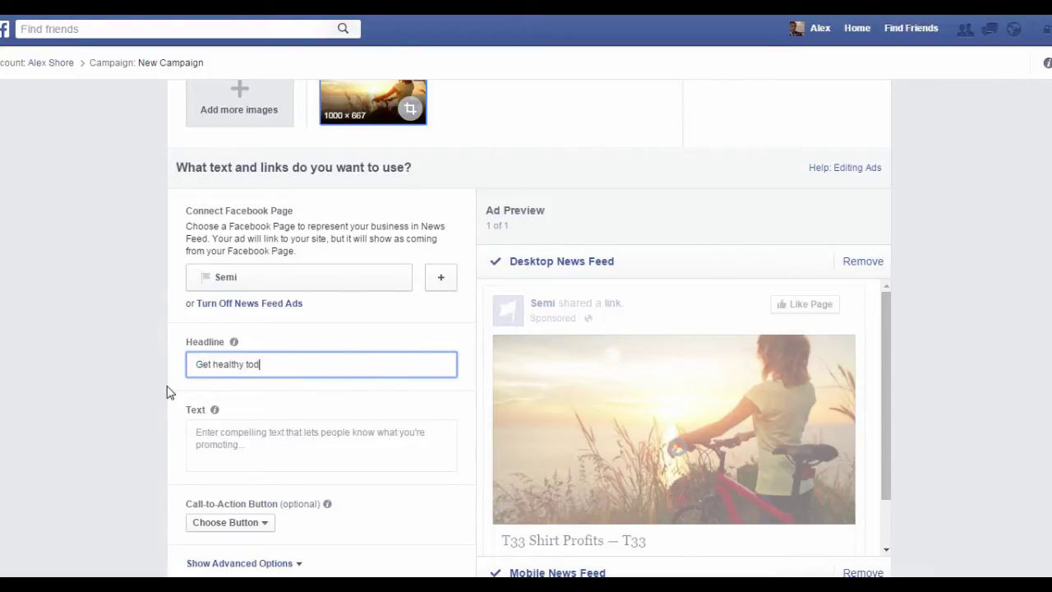
{"action": "type", "text": "ay!"}
Step: Enter "Gain access to freebies right now!" as the ad's text
{"action": "left_click", "coordinate": [257, 449]}
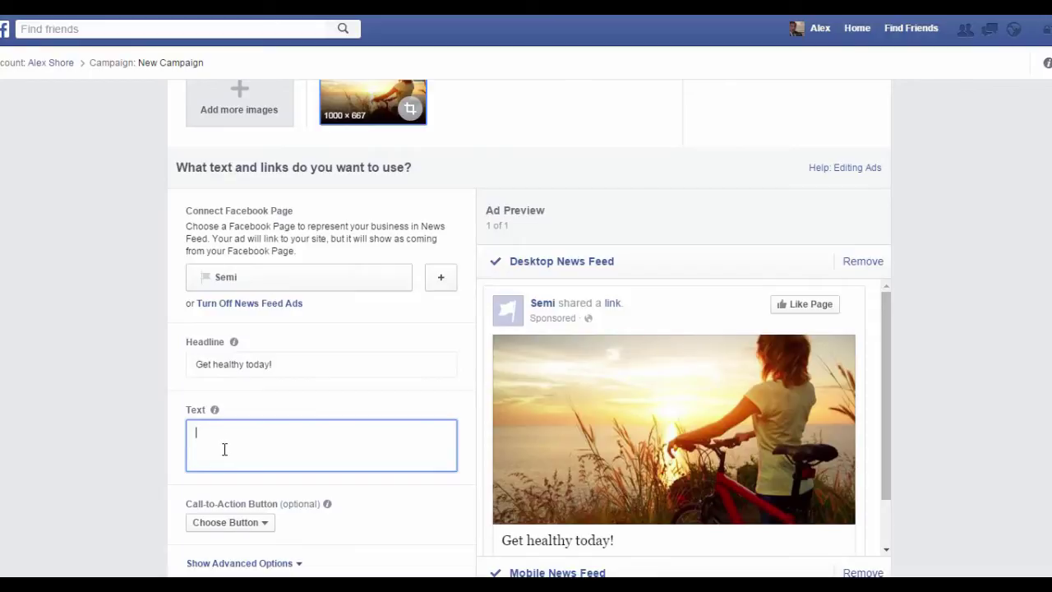
{"action": "type", "text": "Gain access to freebies right"}
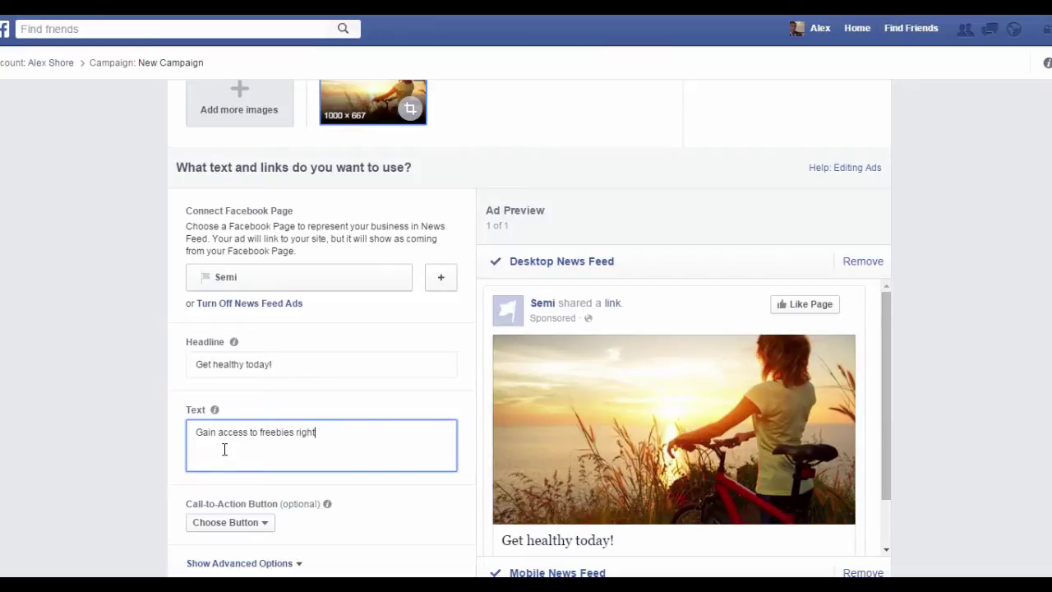
{"action": "type", "text": " now!"}
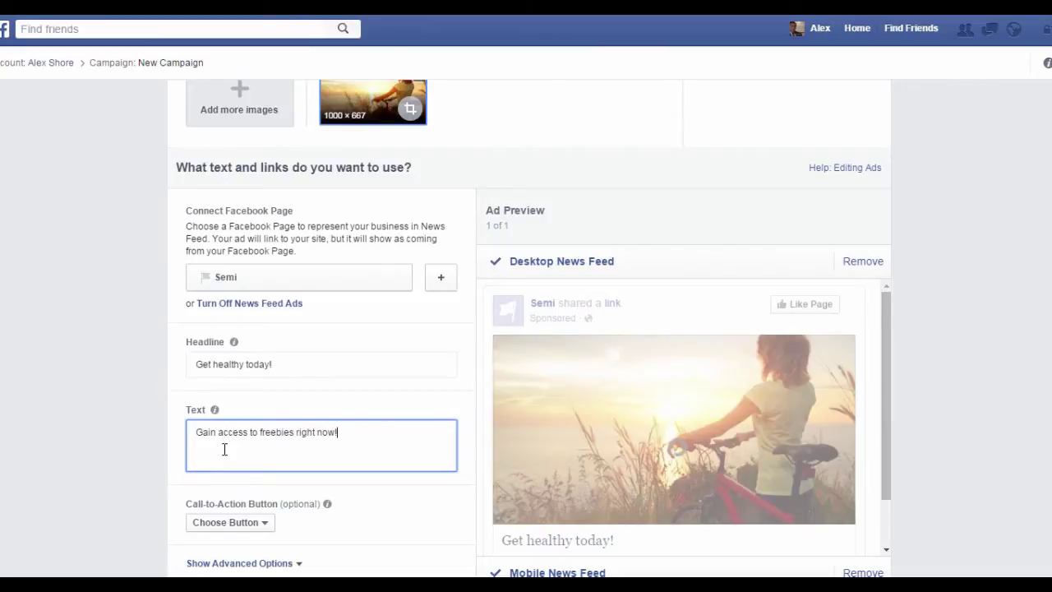
{"action": "left_click", "coordinate": [418, 516]}
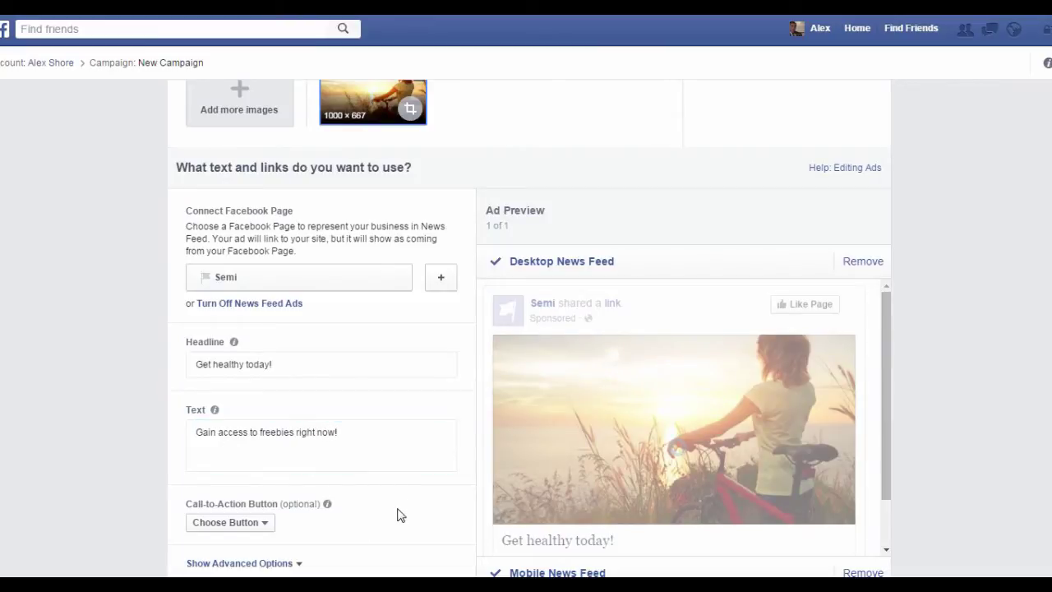
Step: Set the ad's call-to-action button to "Learn More"
{"action": "scroll", "coordinate": [395, 498], "scroll_direction": "down", "scroll_amount": 1}
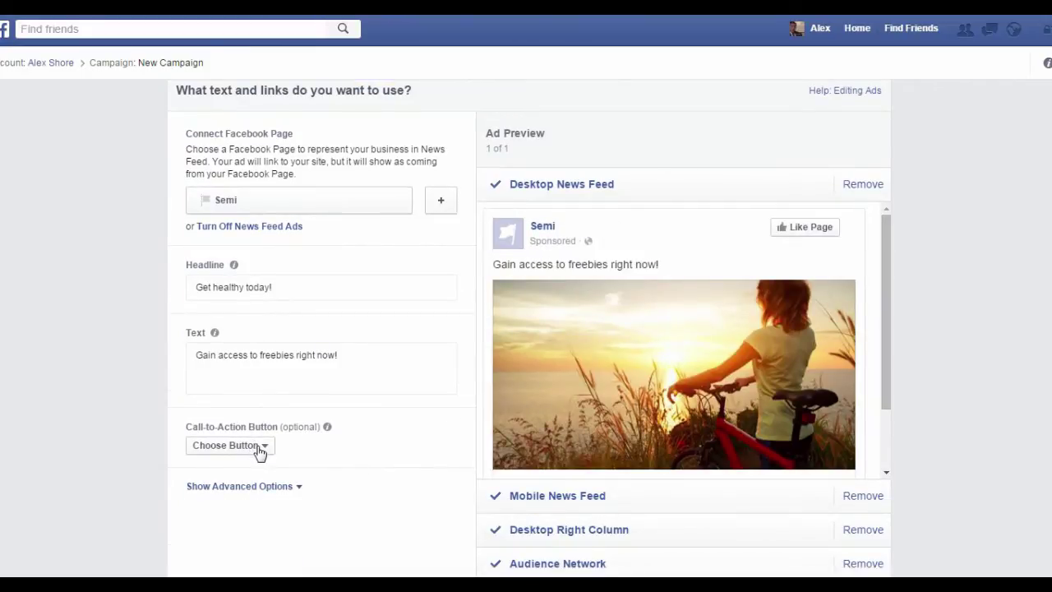
{"action": "left_click", "coordinate": [258, 449]}
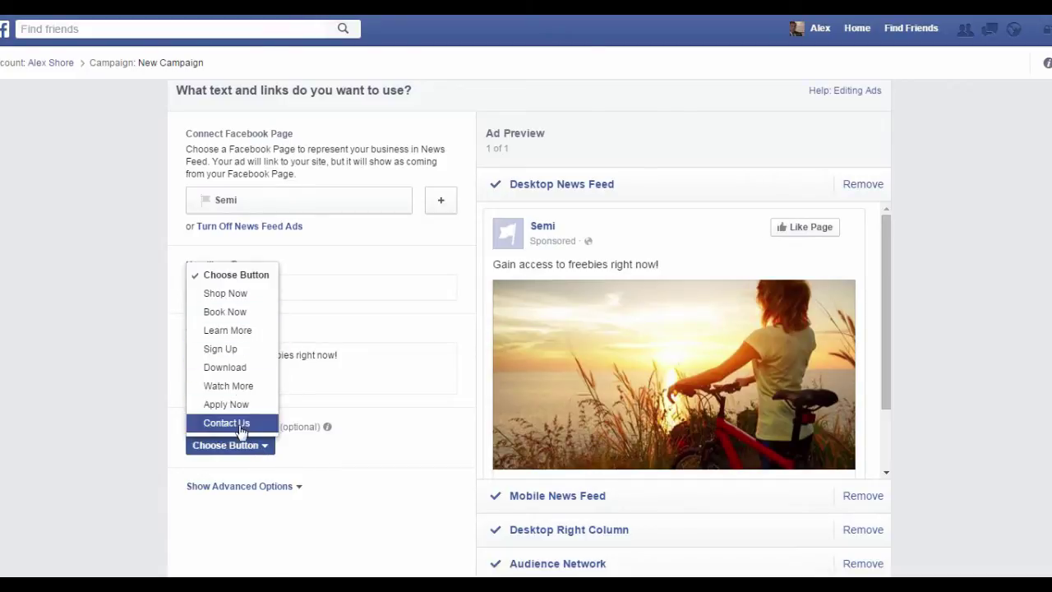
{"action": "left_click", "coordinate": [245, 332]}
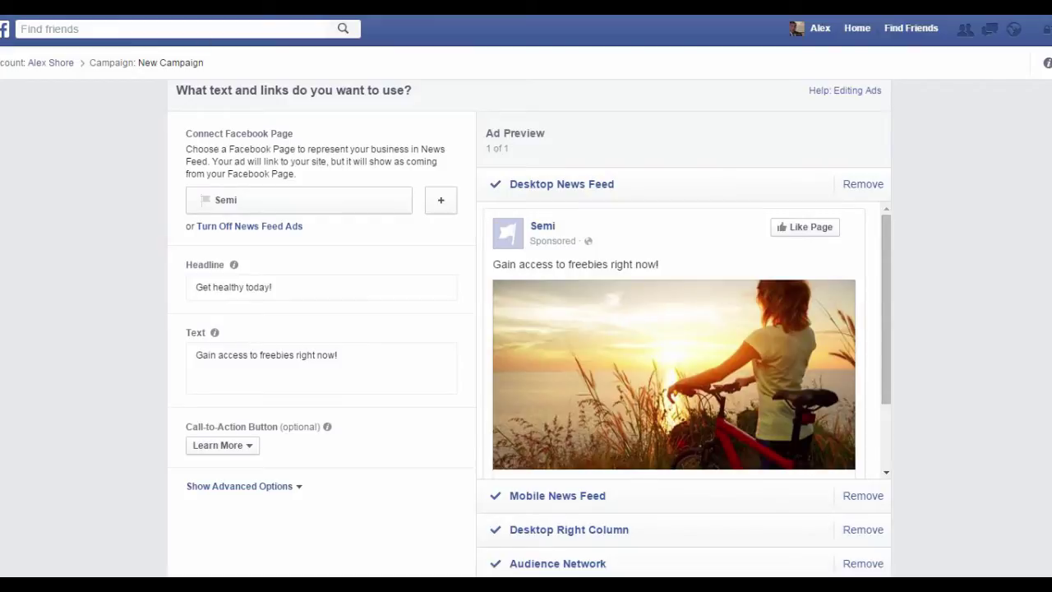
Step: Show the ad's advanced options and enter the News Feed link description "The best website for health and wellness updates."
{"action": "scroll", "coordinate": [345, 393], "scroll_direction": "down", "scroll_amount": 1}
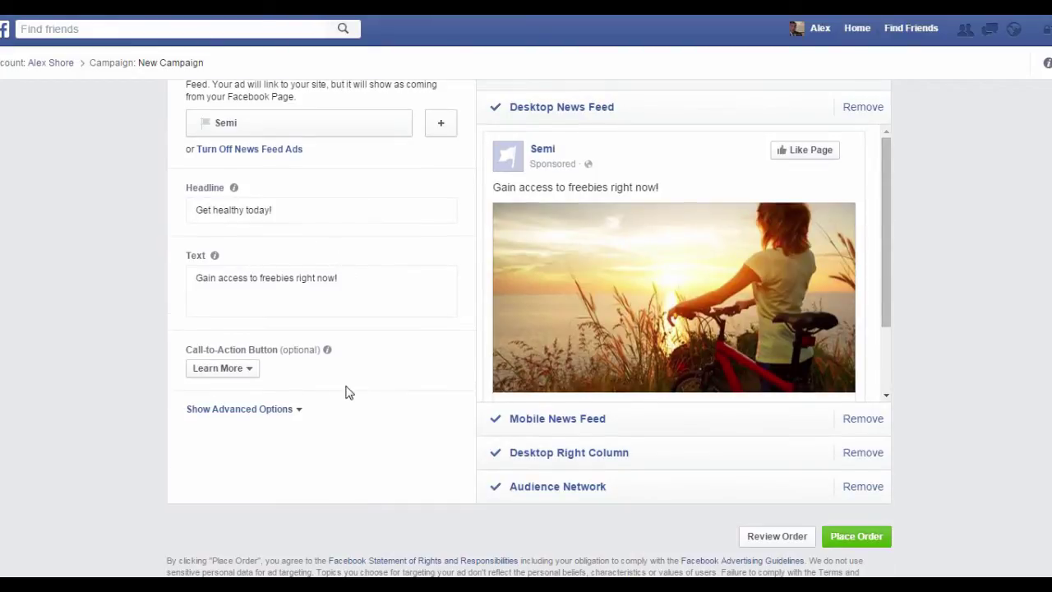
{"action": "left_click", "coordinate": [246, 409]}
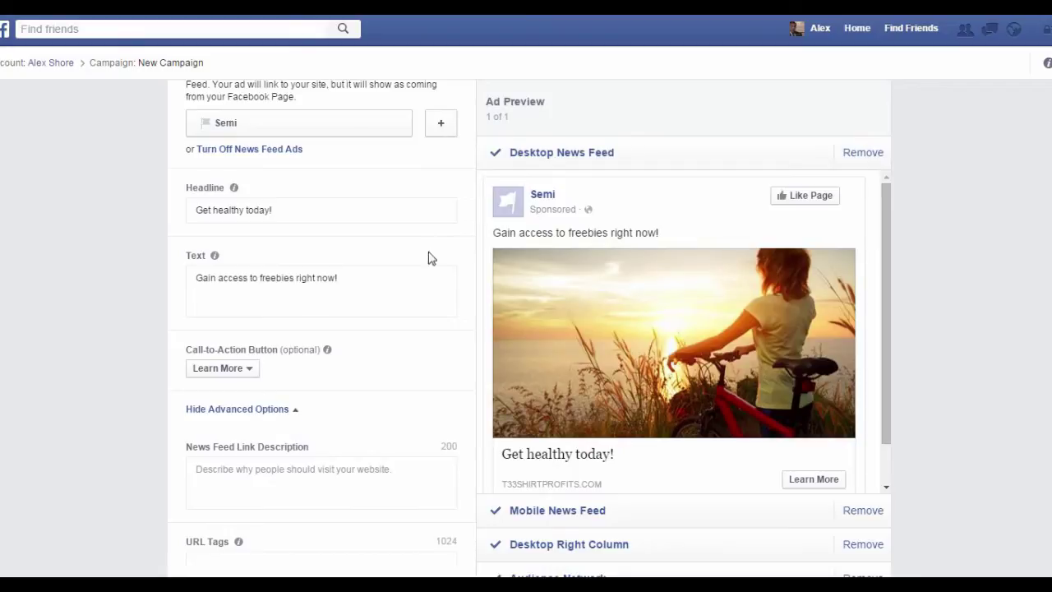
{"action": "scroll", "coordinate": [347, 359], "scroll_direction": "down", "scroll_amount": 2}
{"action": "left_click", "coordinate": [344, 332]}
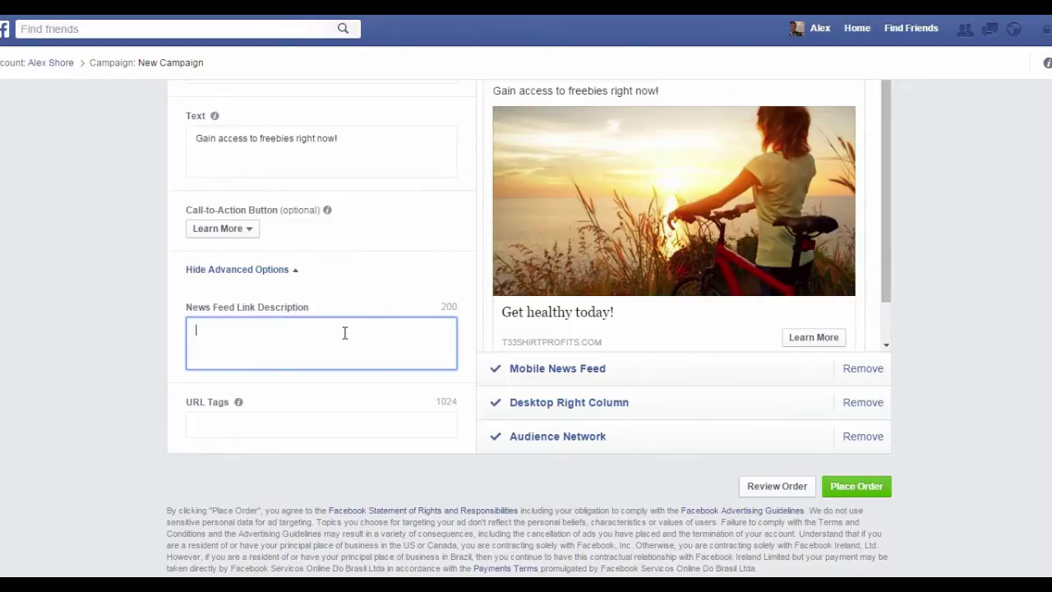
{"action": "type", "text": "TThe best website for hea"}
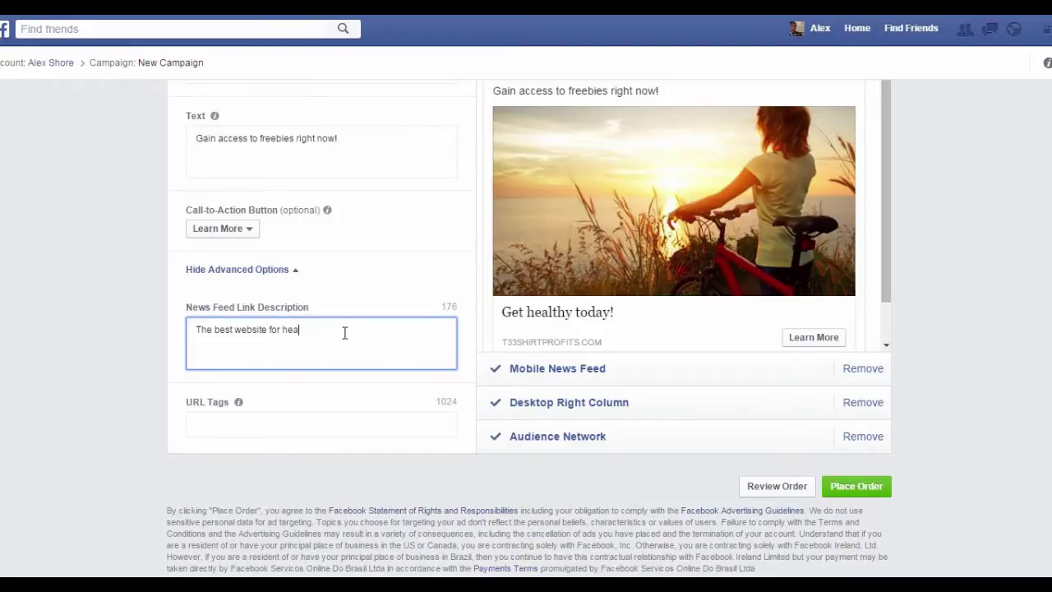
{"action": "type", "text": "lth and wellness updates."}
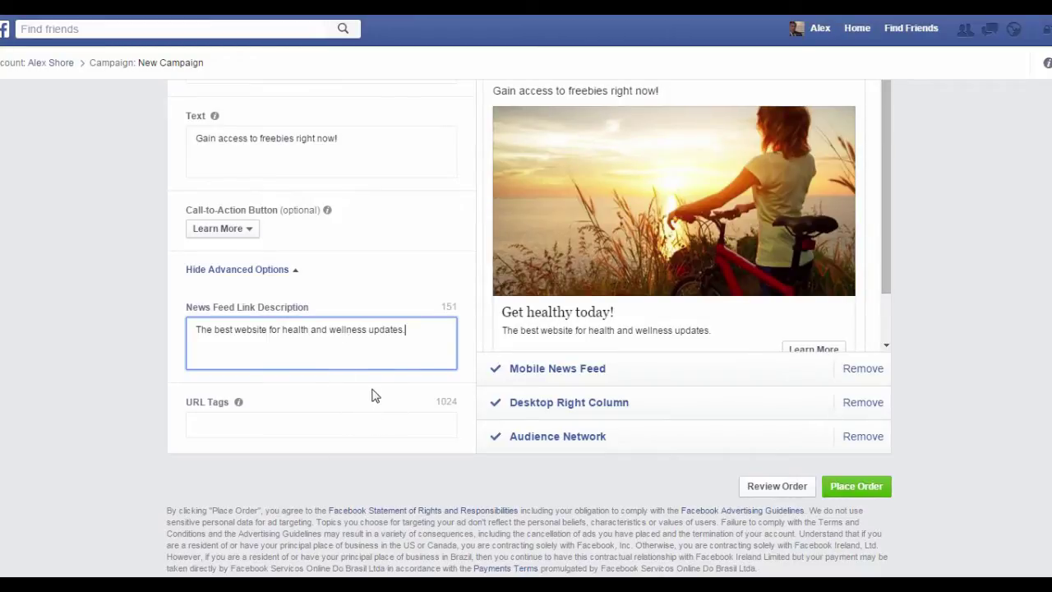
{"action": "left_click", "coordinate": [372, 394]}
Step: Check the full Desktop News Feed preview of the ad and remove the Mobile News Feed placement
{"action": "scroll", "coordinate": [740, 247], "scroll_direction": "up", "scroll_amount": 2}
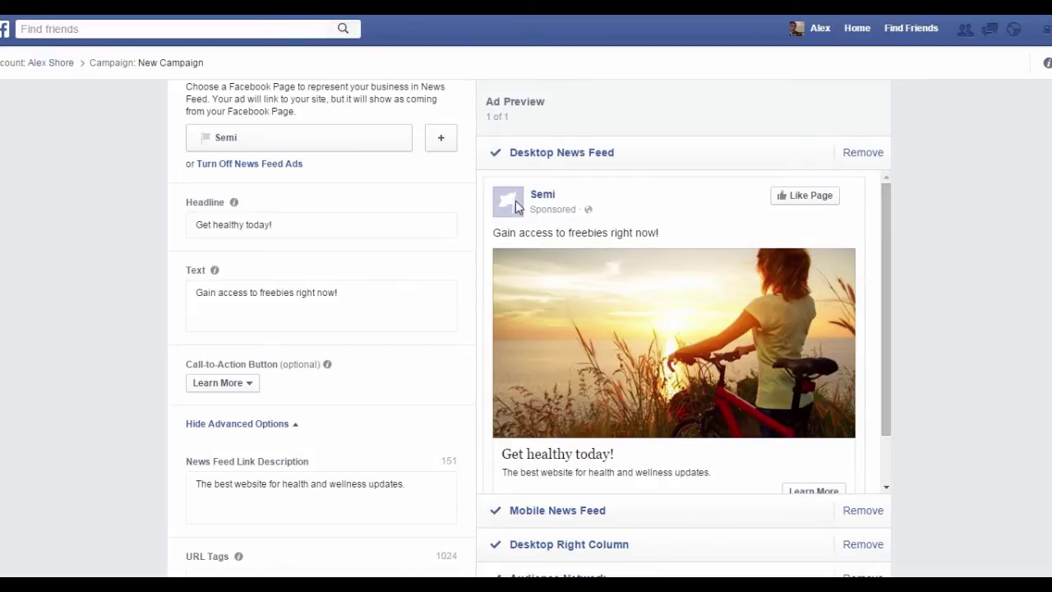
{"action": "mouse_move", "coordinate": [659, 292]}
{"action": "left_click_drag", "start_coordinate": [888, 272], "coordinate": [893, 312]}
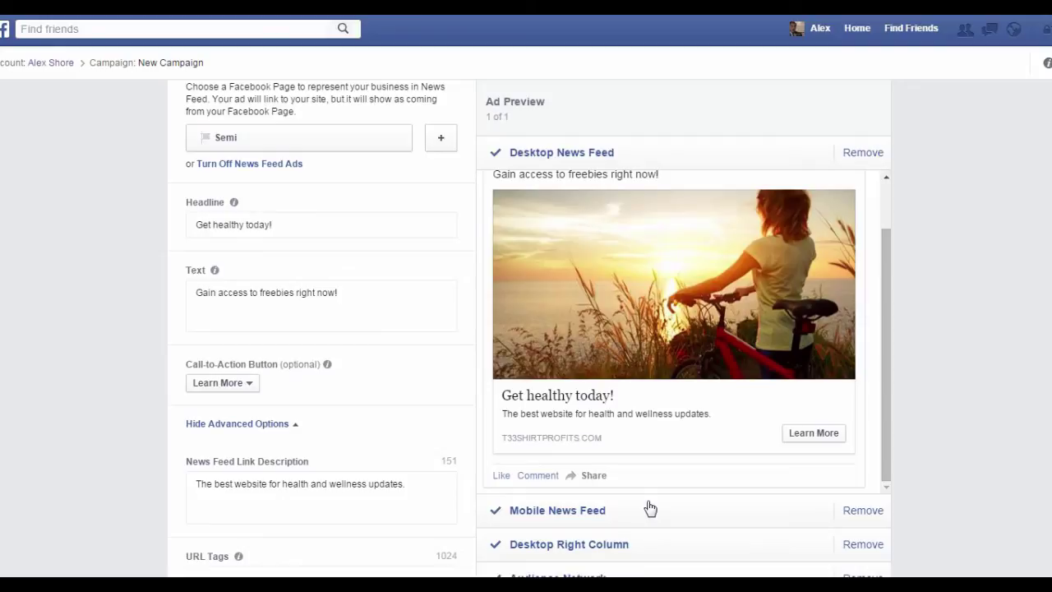
{"action": "left_click", "coordinate": [861, 512]}
Step: Open the order review to check the ad's name, audience, campaign, bid, budget and duration
{"action": "mouse_move", "coordinate": [661, 342]}
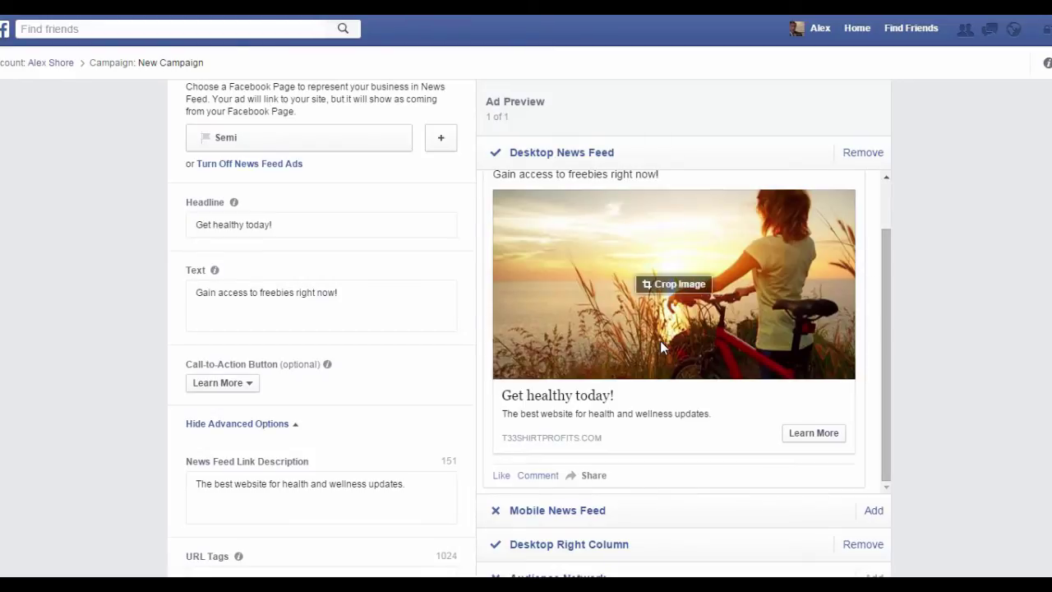
{"action": "scroll", "coordinate": [660, 340], "scroll_direction": "down", "scroll_amount": 2}
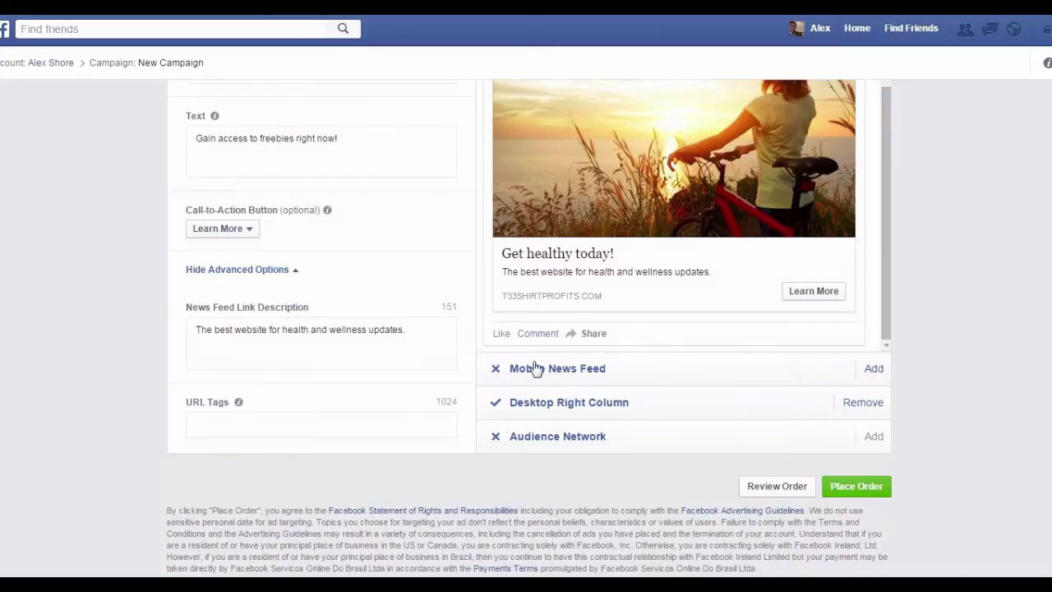
{"action": "left_click", "coordinate": [782, 485]}
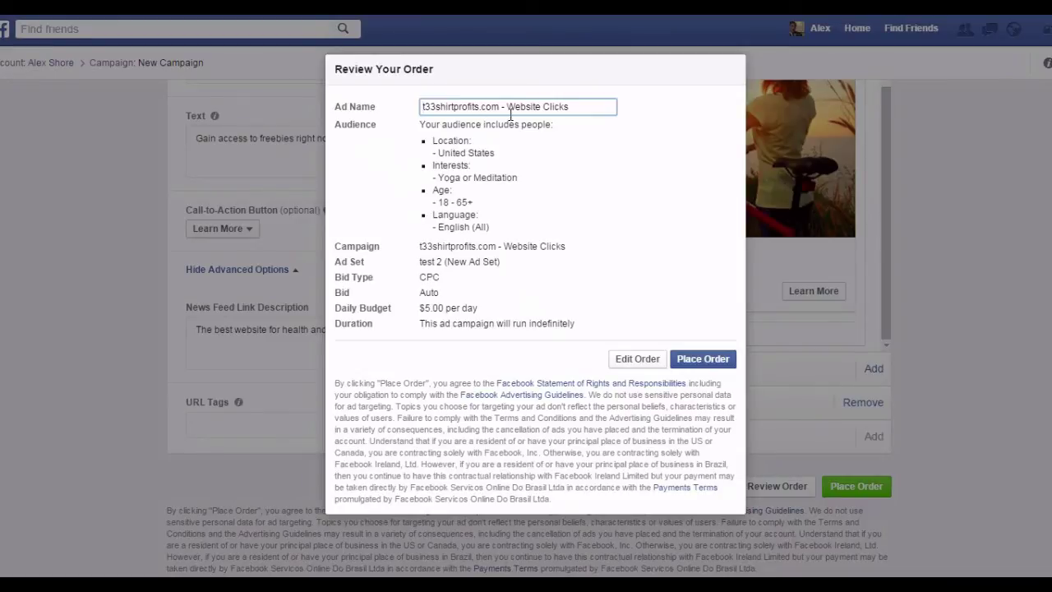